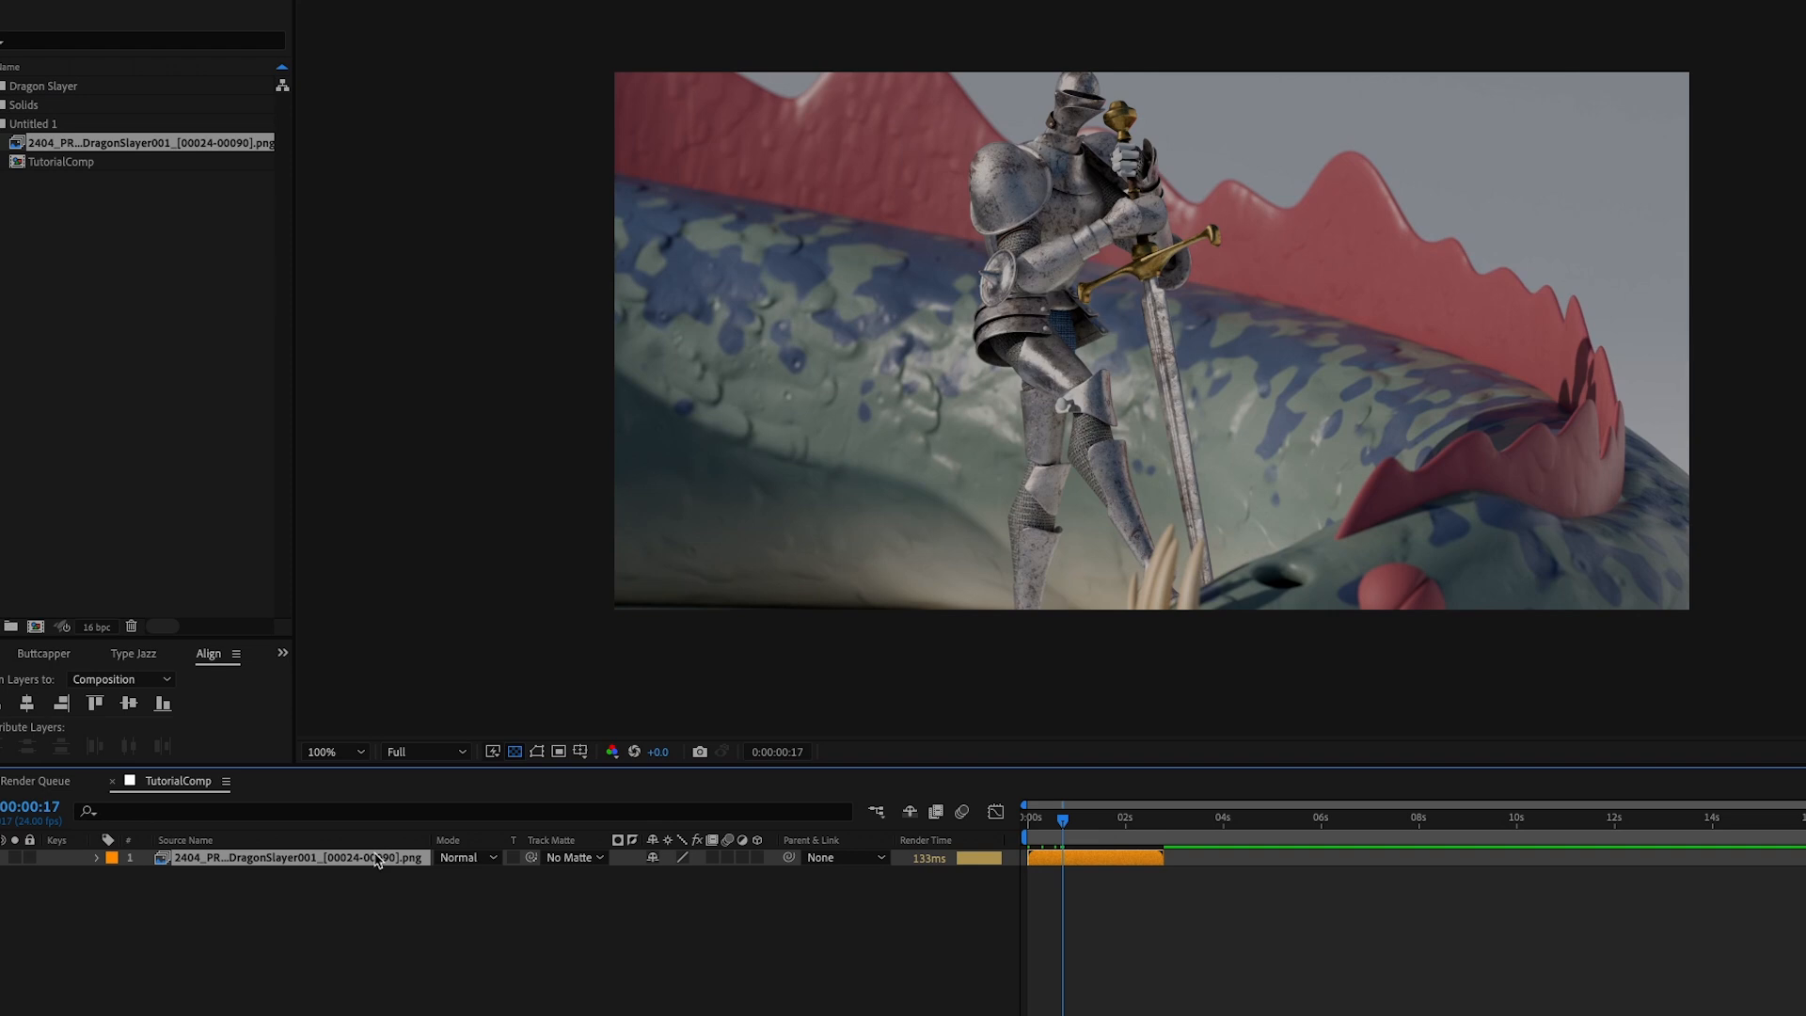
key("Return")
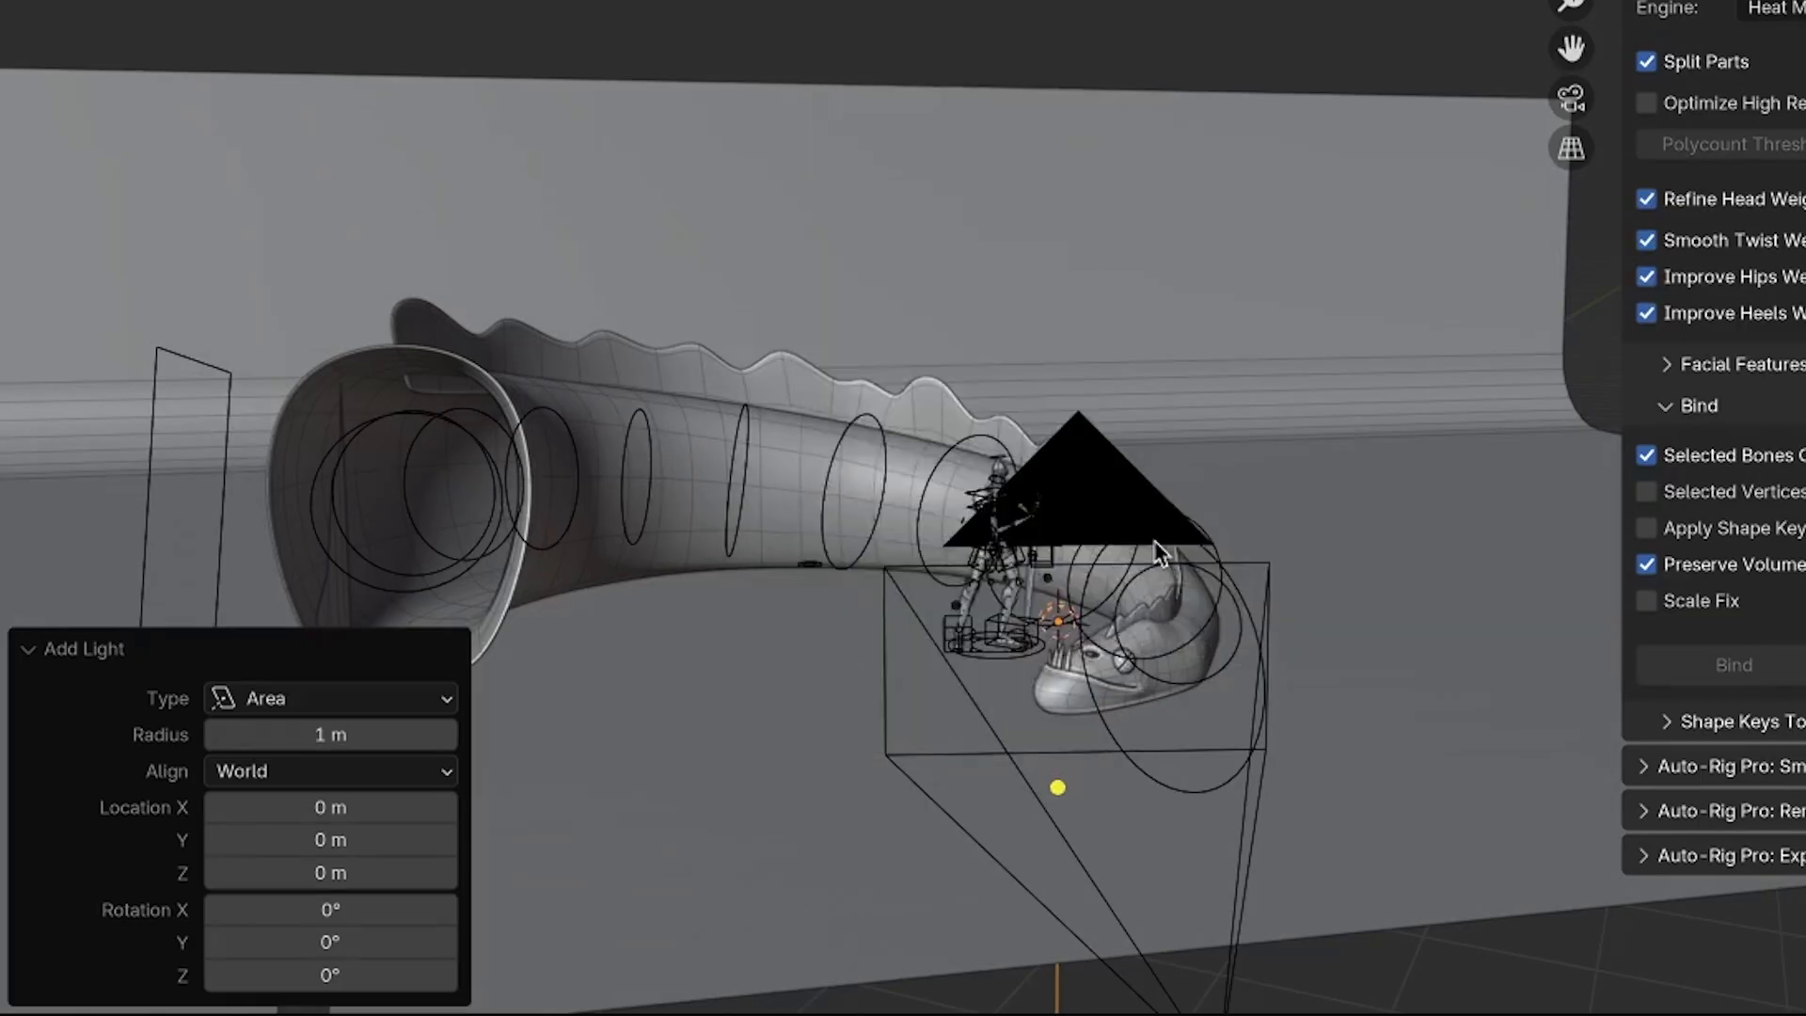
Add an area light to the dragon and knight scene
key("shift+a")
mouse_move(1175, 543)
left_click(1326, 658)
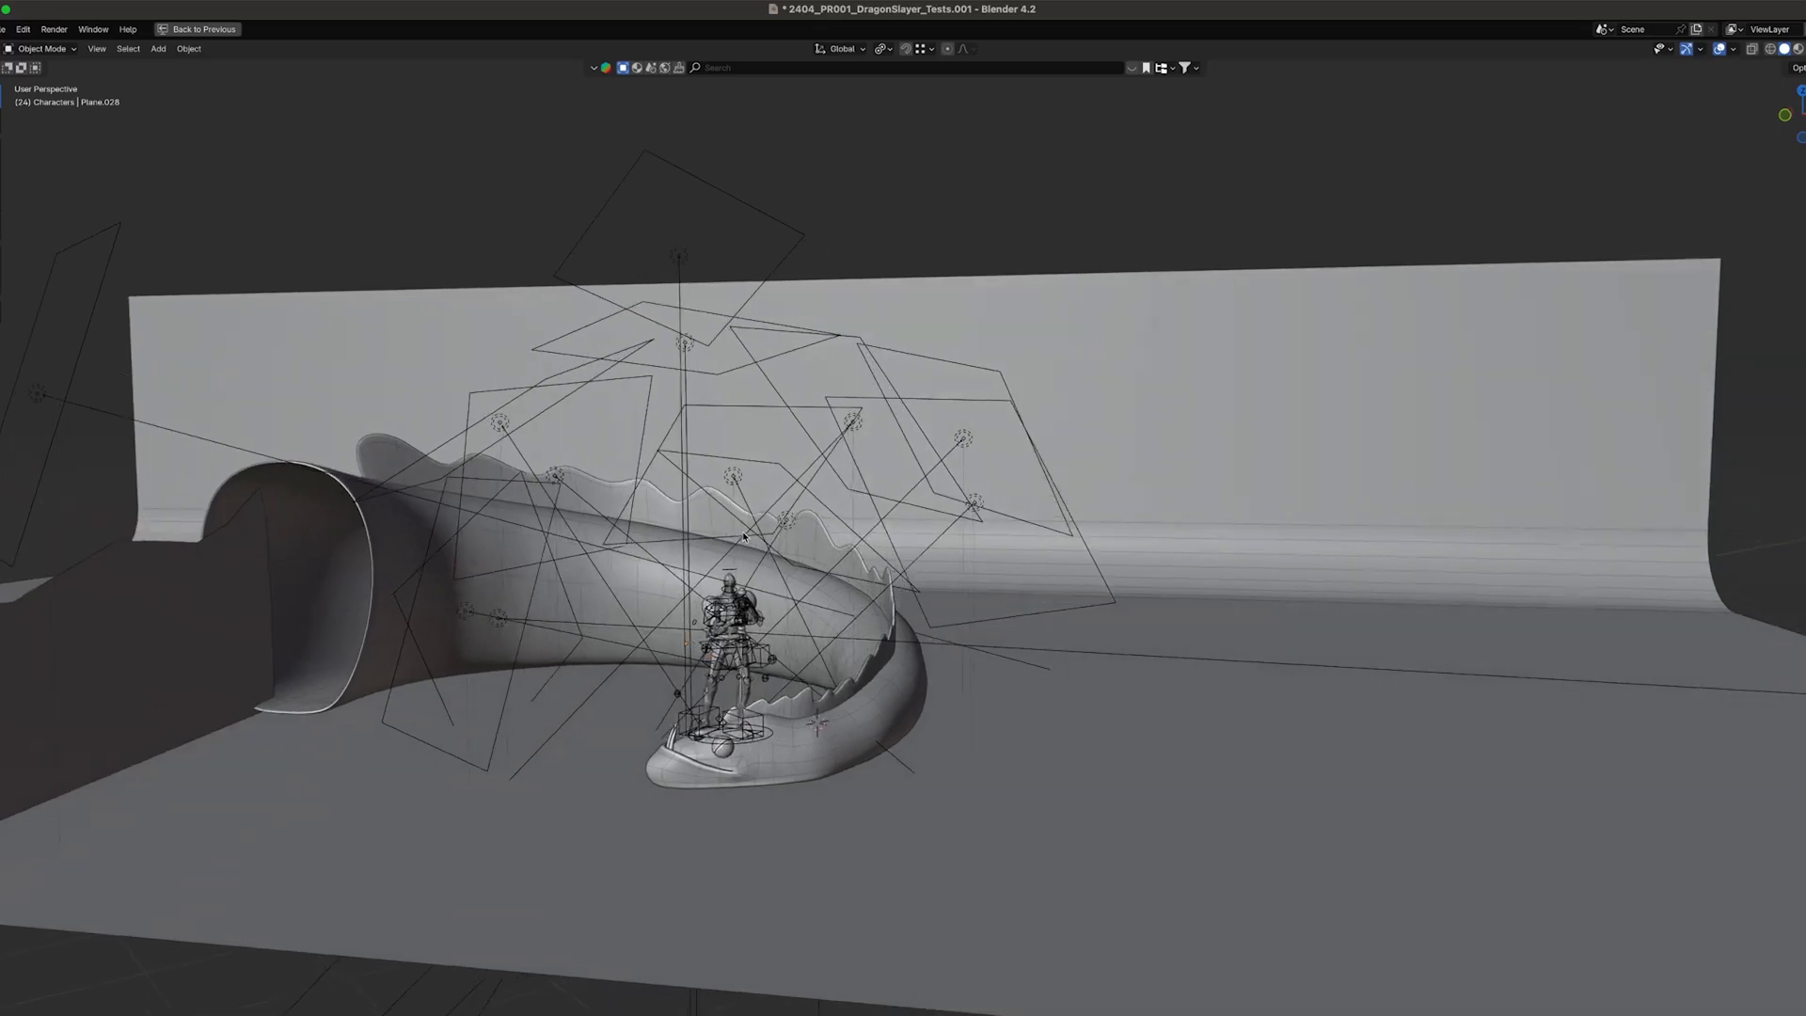
middle_click_drag(847, 527, 877, 534)
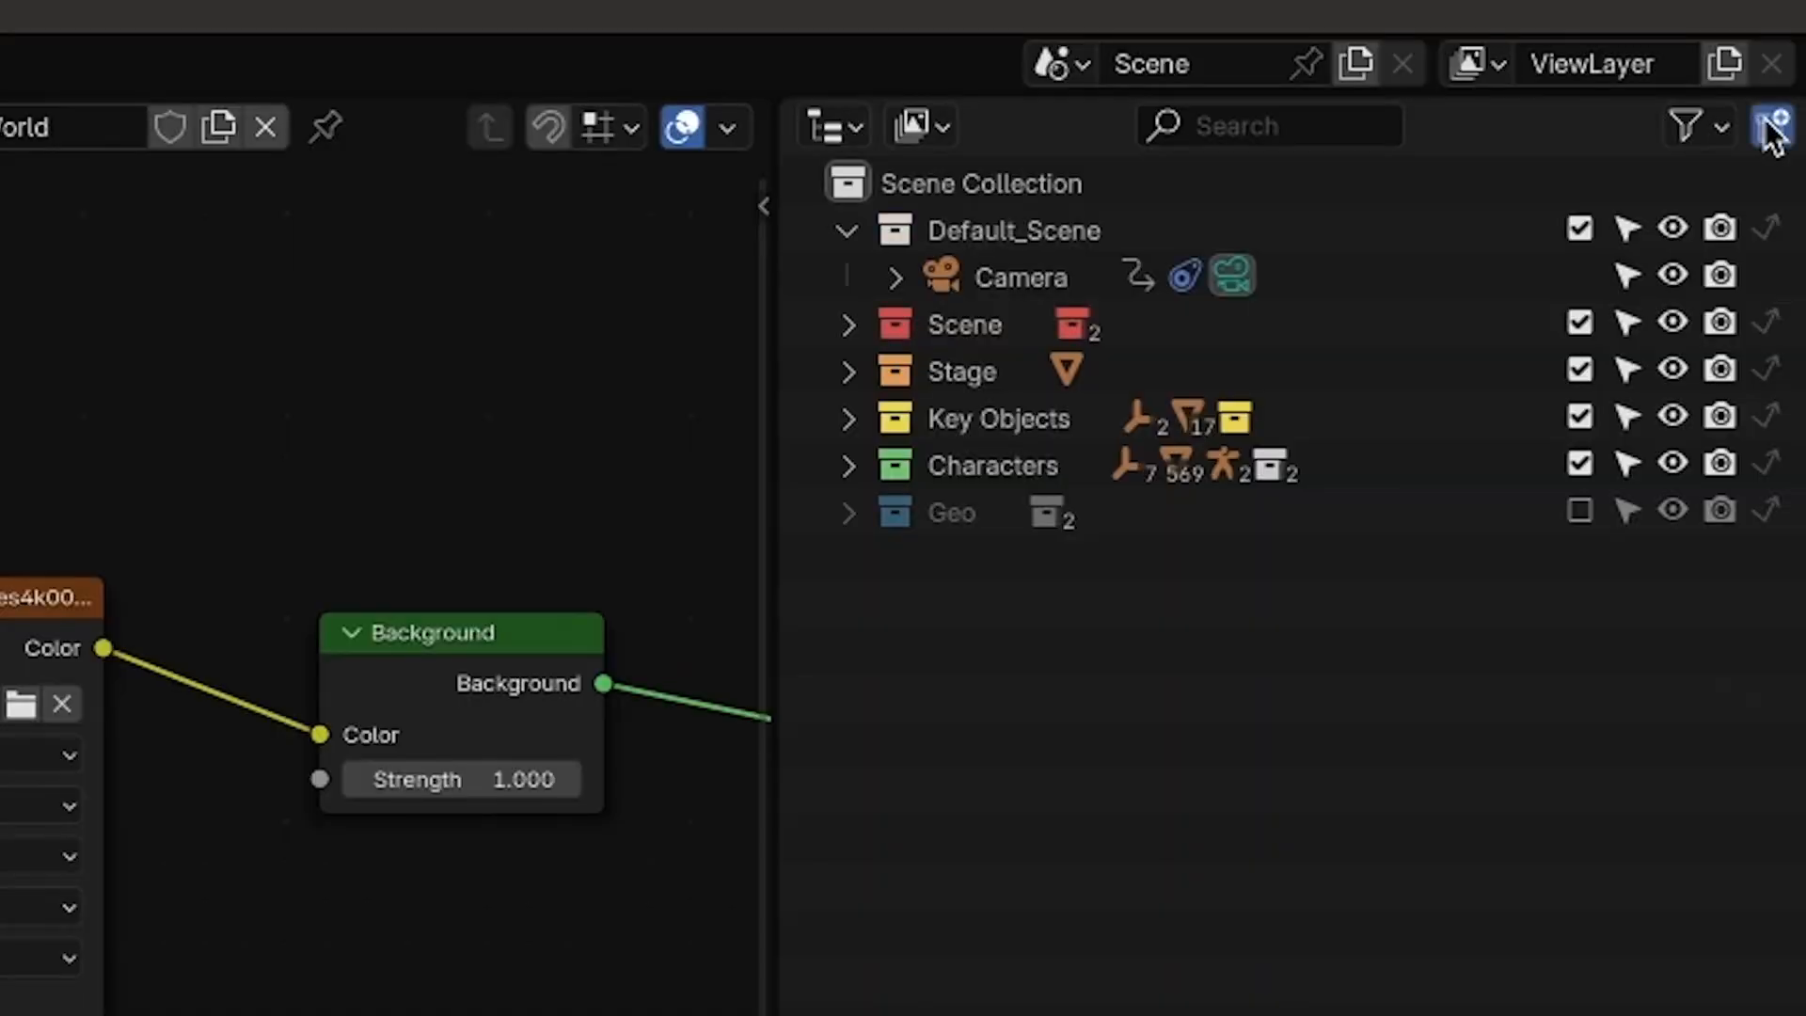
Create a collection named Bounce Cards and toggle its Indirect Only setting
left_click(1772, 132)
double_click(1009, 554)
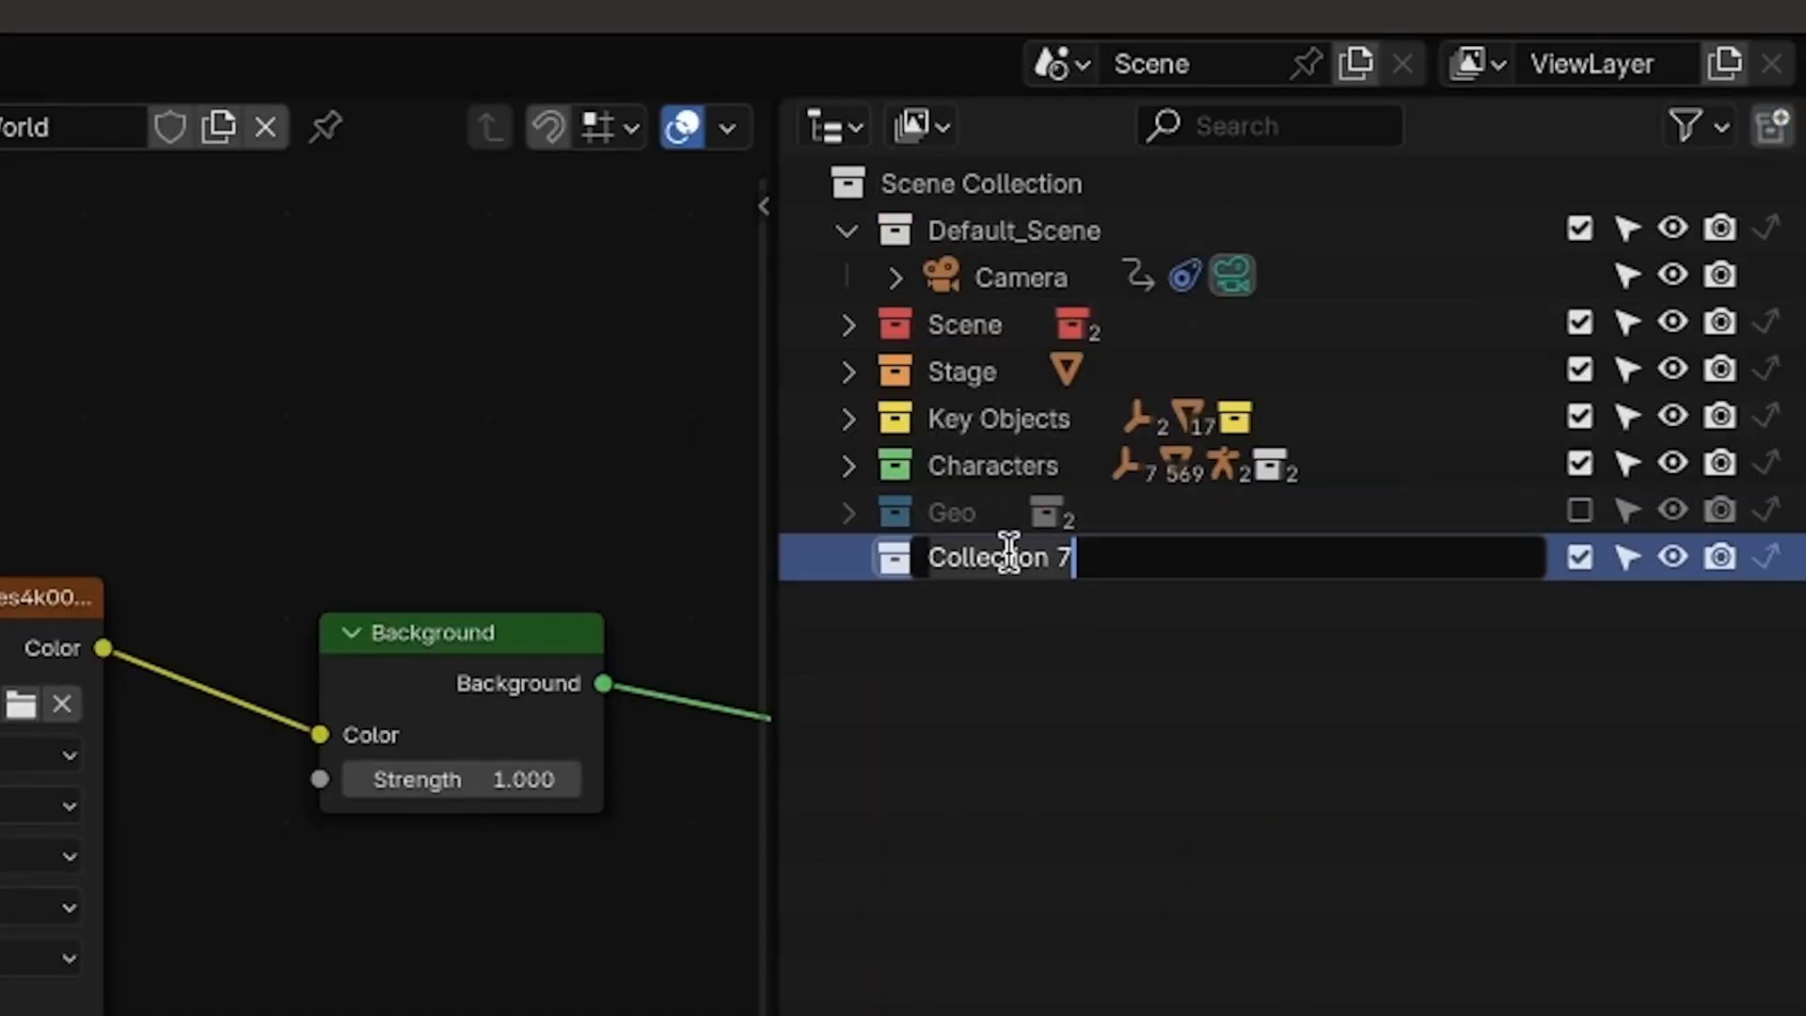
type("Bounce Cards")
key("Return")
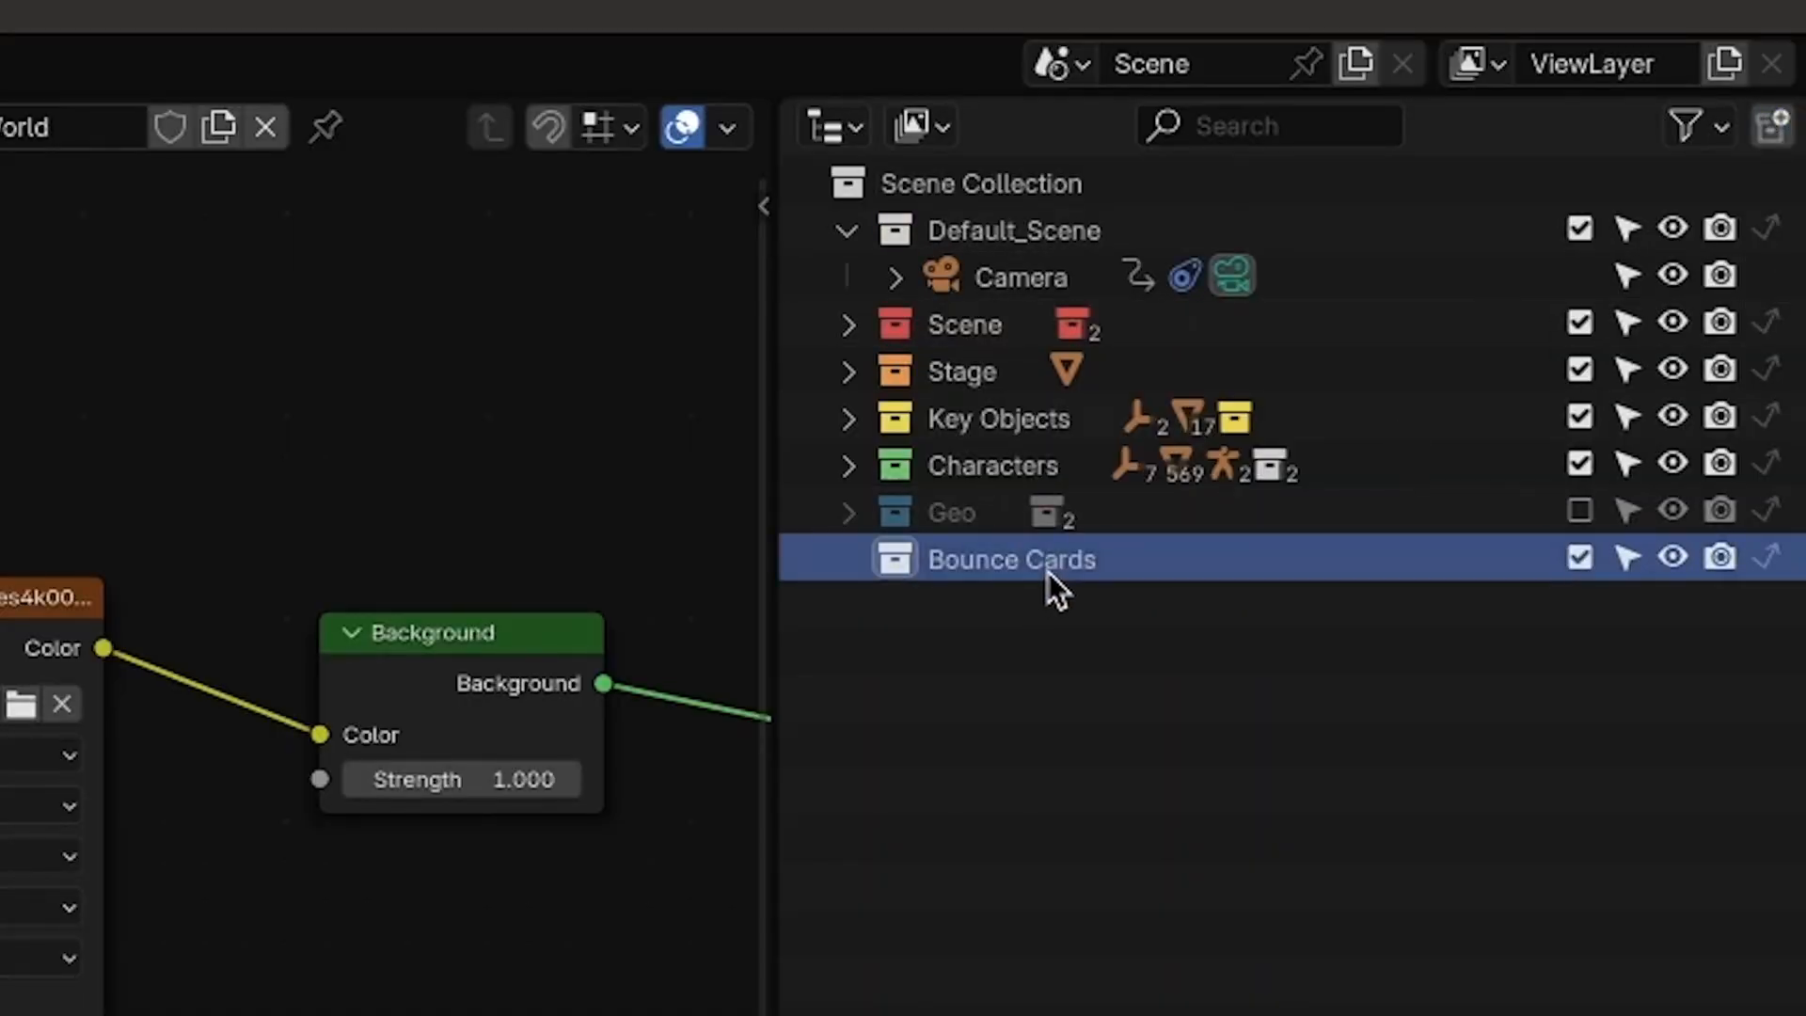
left_click(1714, 130)
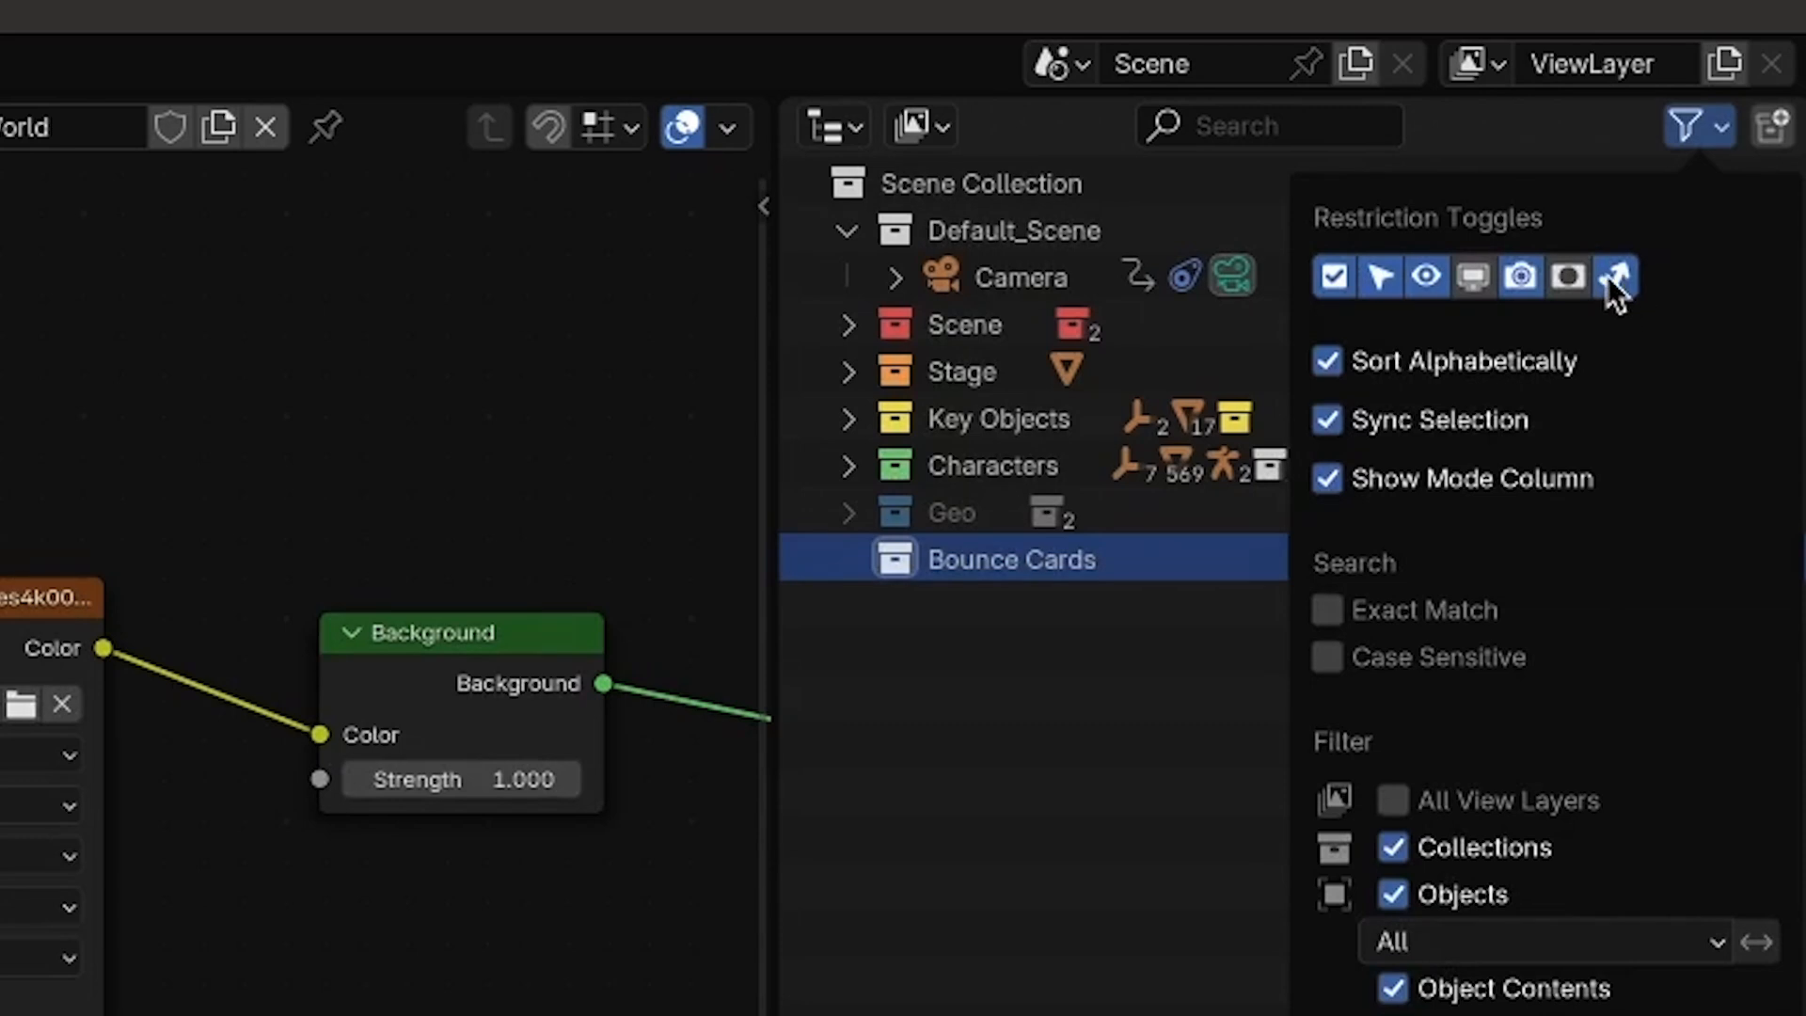
left_click(1772, 567)
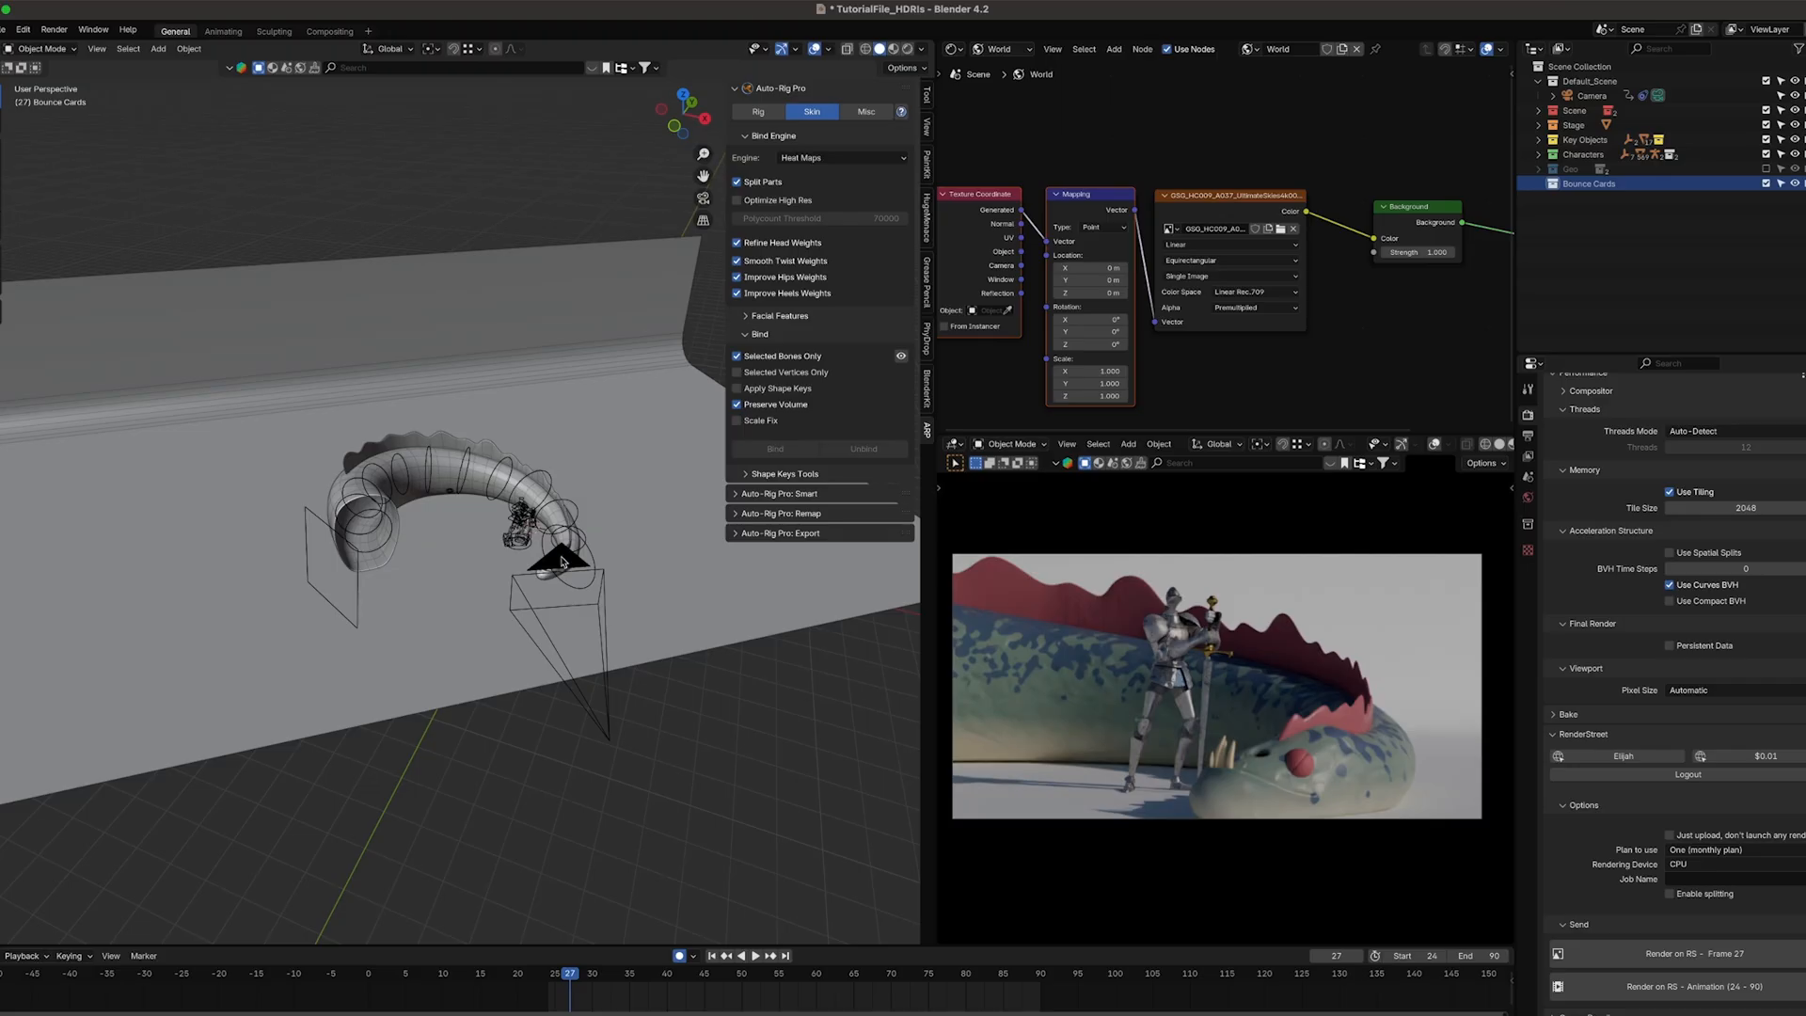
Add a plane mesh to the Bounce Cards collection and raise it above the knight in front view
key("shift+a")
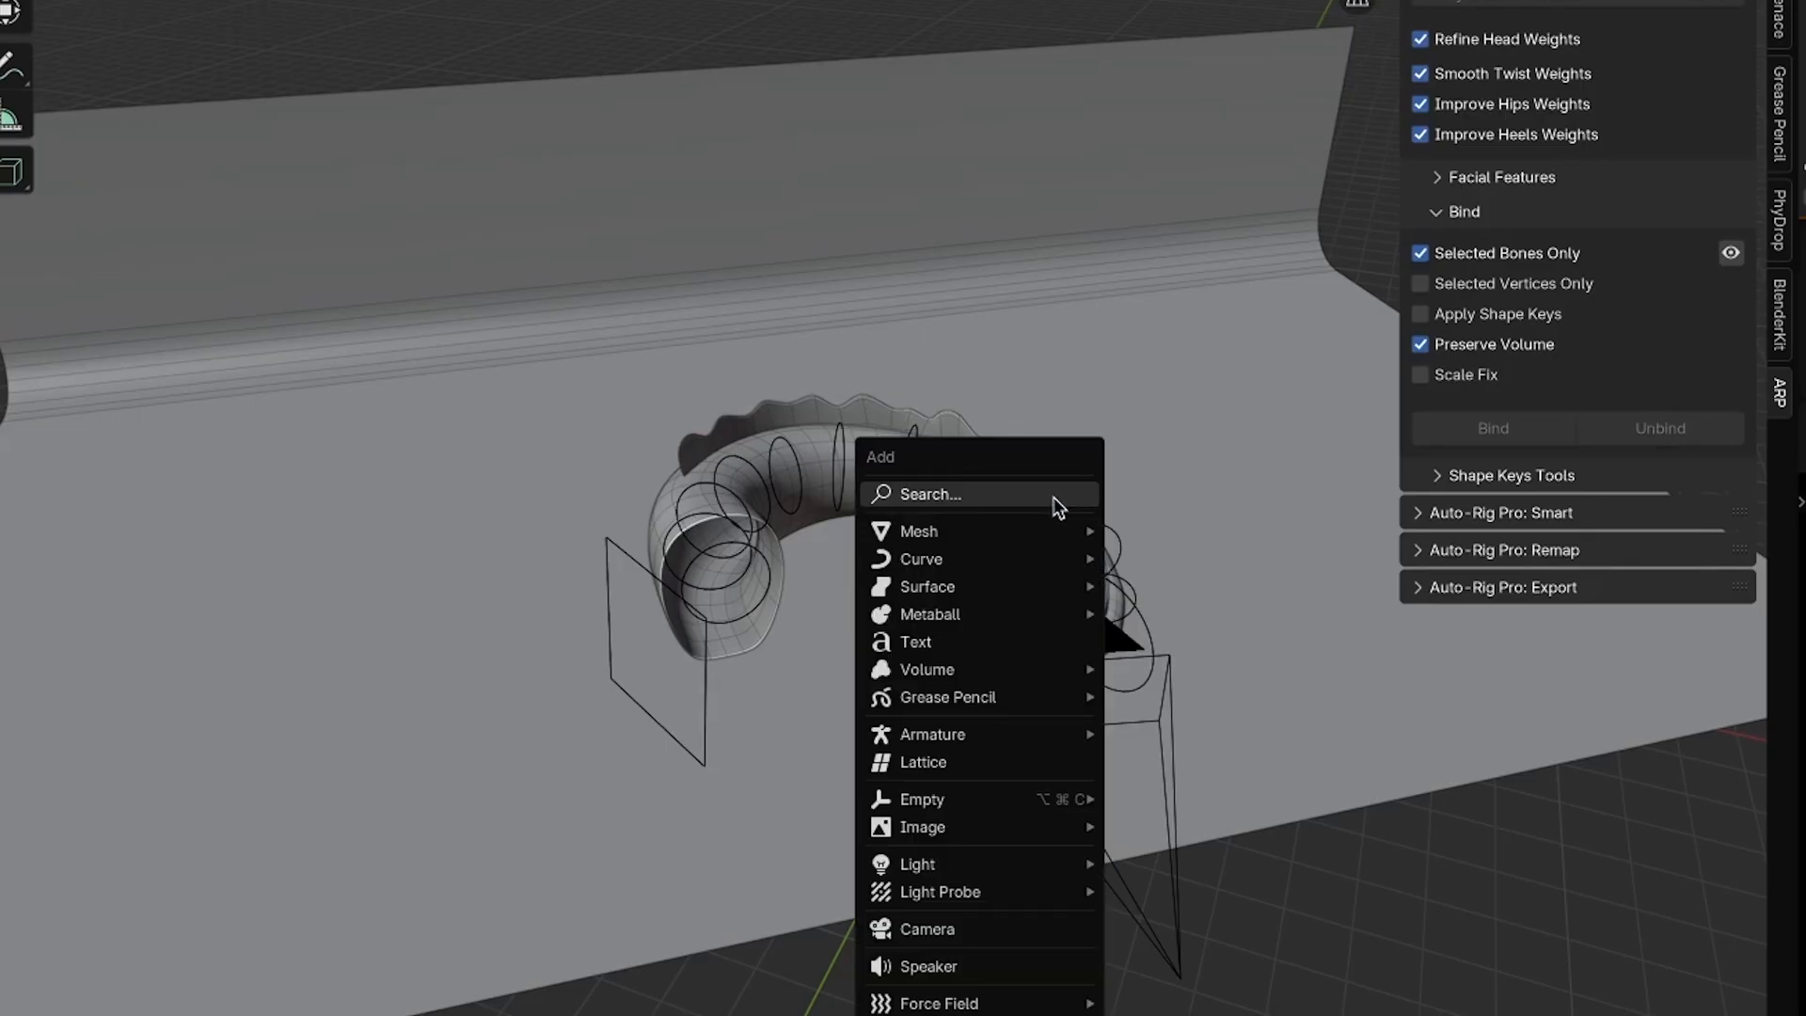
mouse_move(1056, 528)
left_click(1128, 411)
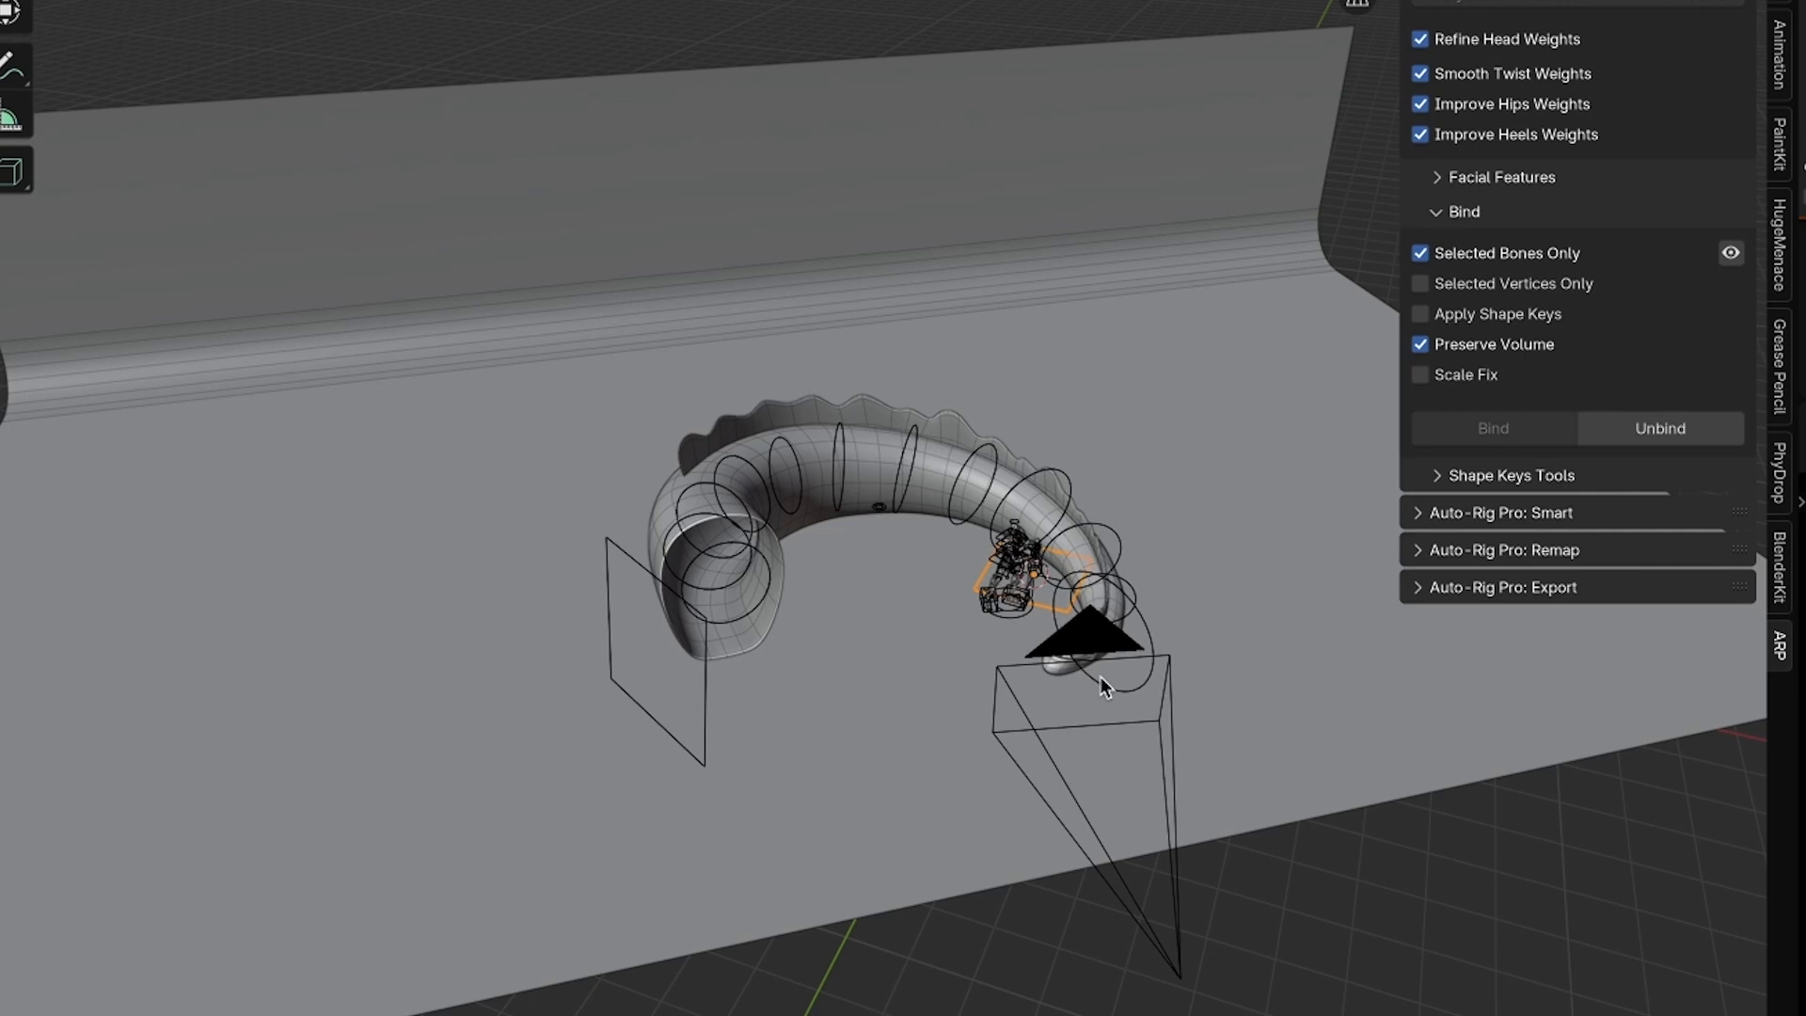
middle_click_drag(1101, 679, 1177, 567)
key("KP_1")
scroll(1081, 621, "up", 3)
key("g")
left_click(1163, 384)
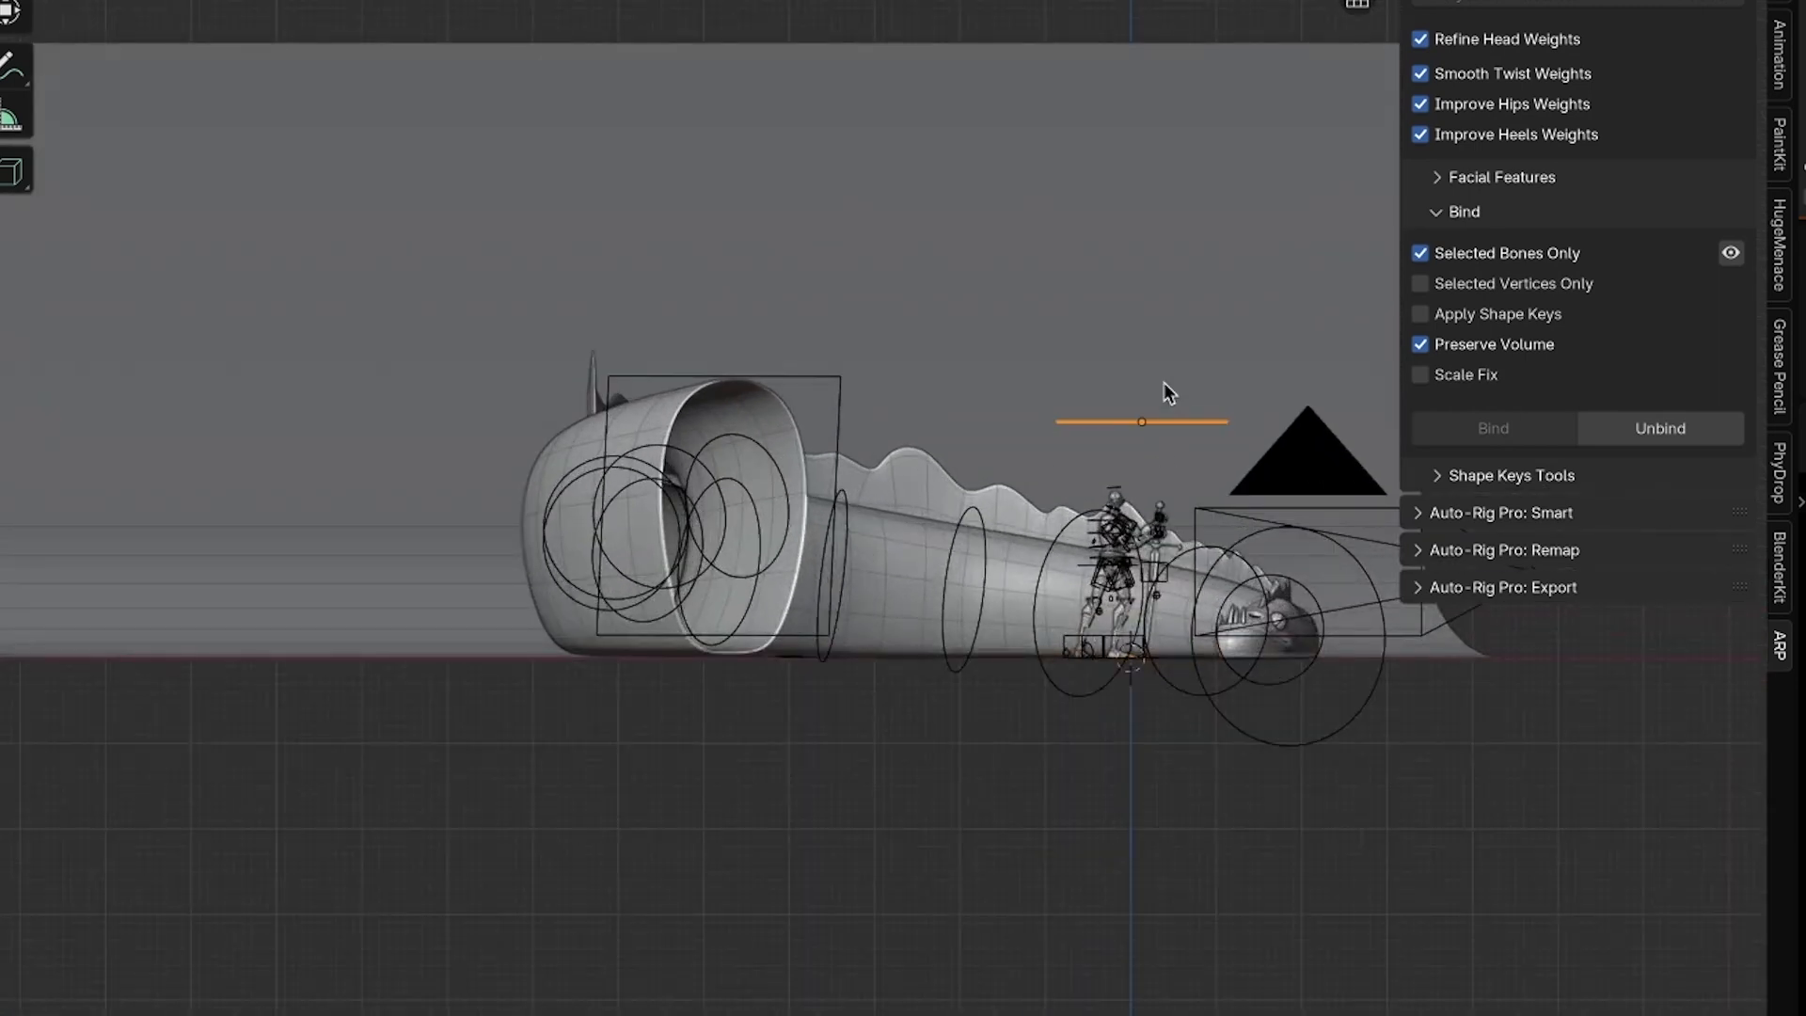
Reposition the bounce-card plane beside the knight in top view
middle_click_drag(1164, 385, 1161, 698)
key("KP_7")
key("g")
left_click(1066, 743)
middle_click_drag(1066, 743, 1119, 424)
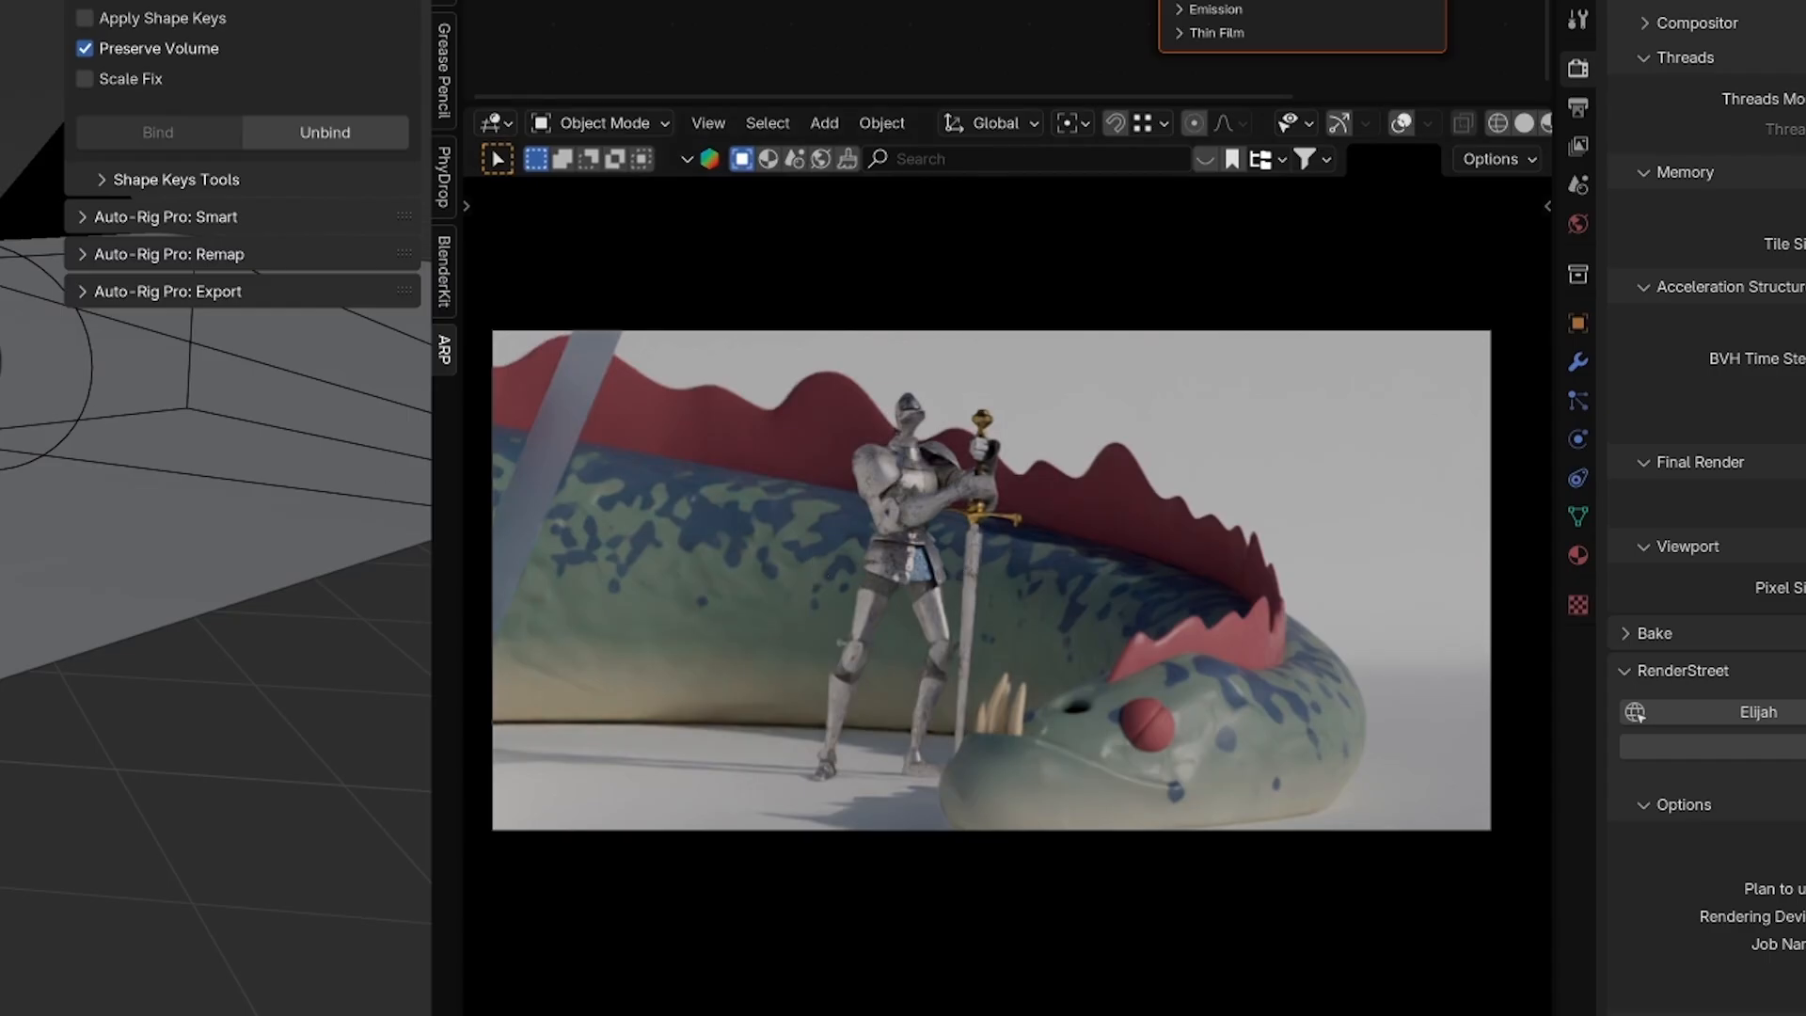
Hide and unhide the bounce-card plane to compare the knight's lighting with and without it
key("h")
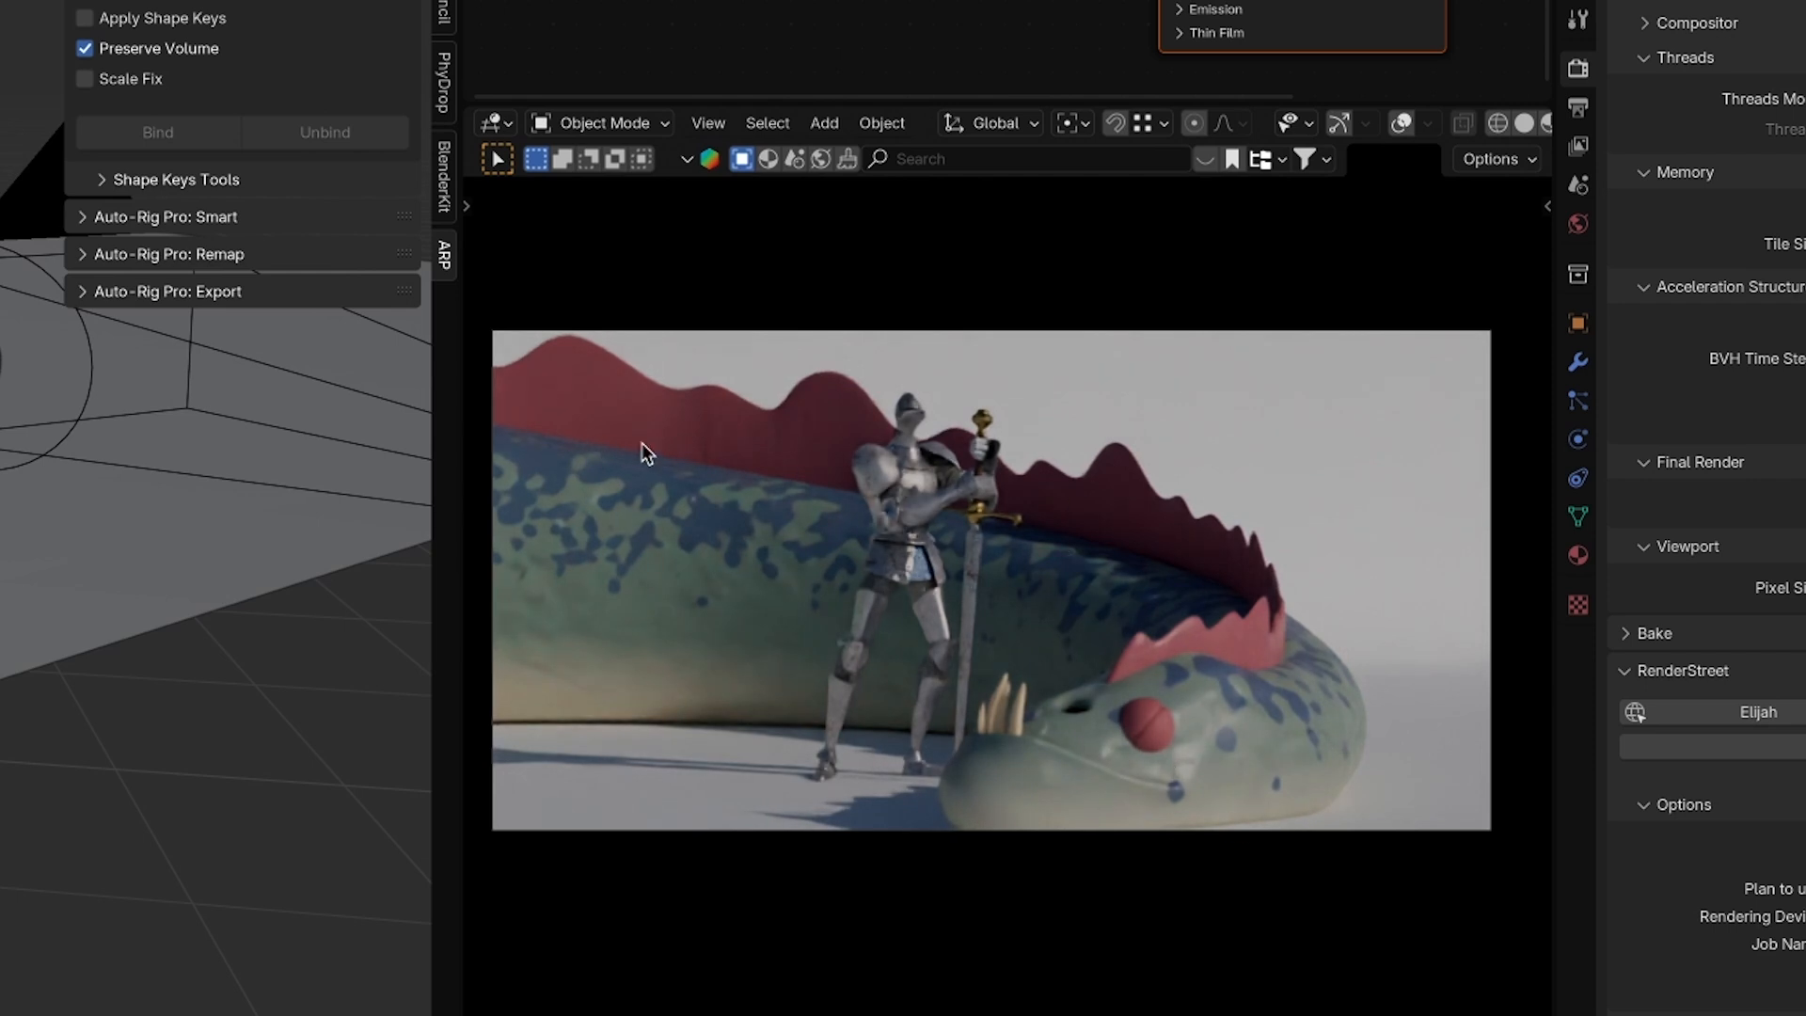
key("alt+h")
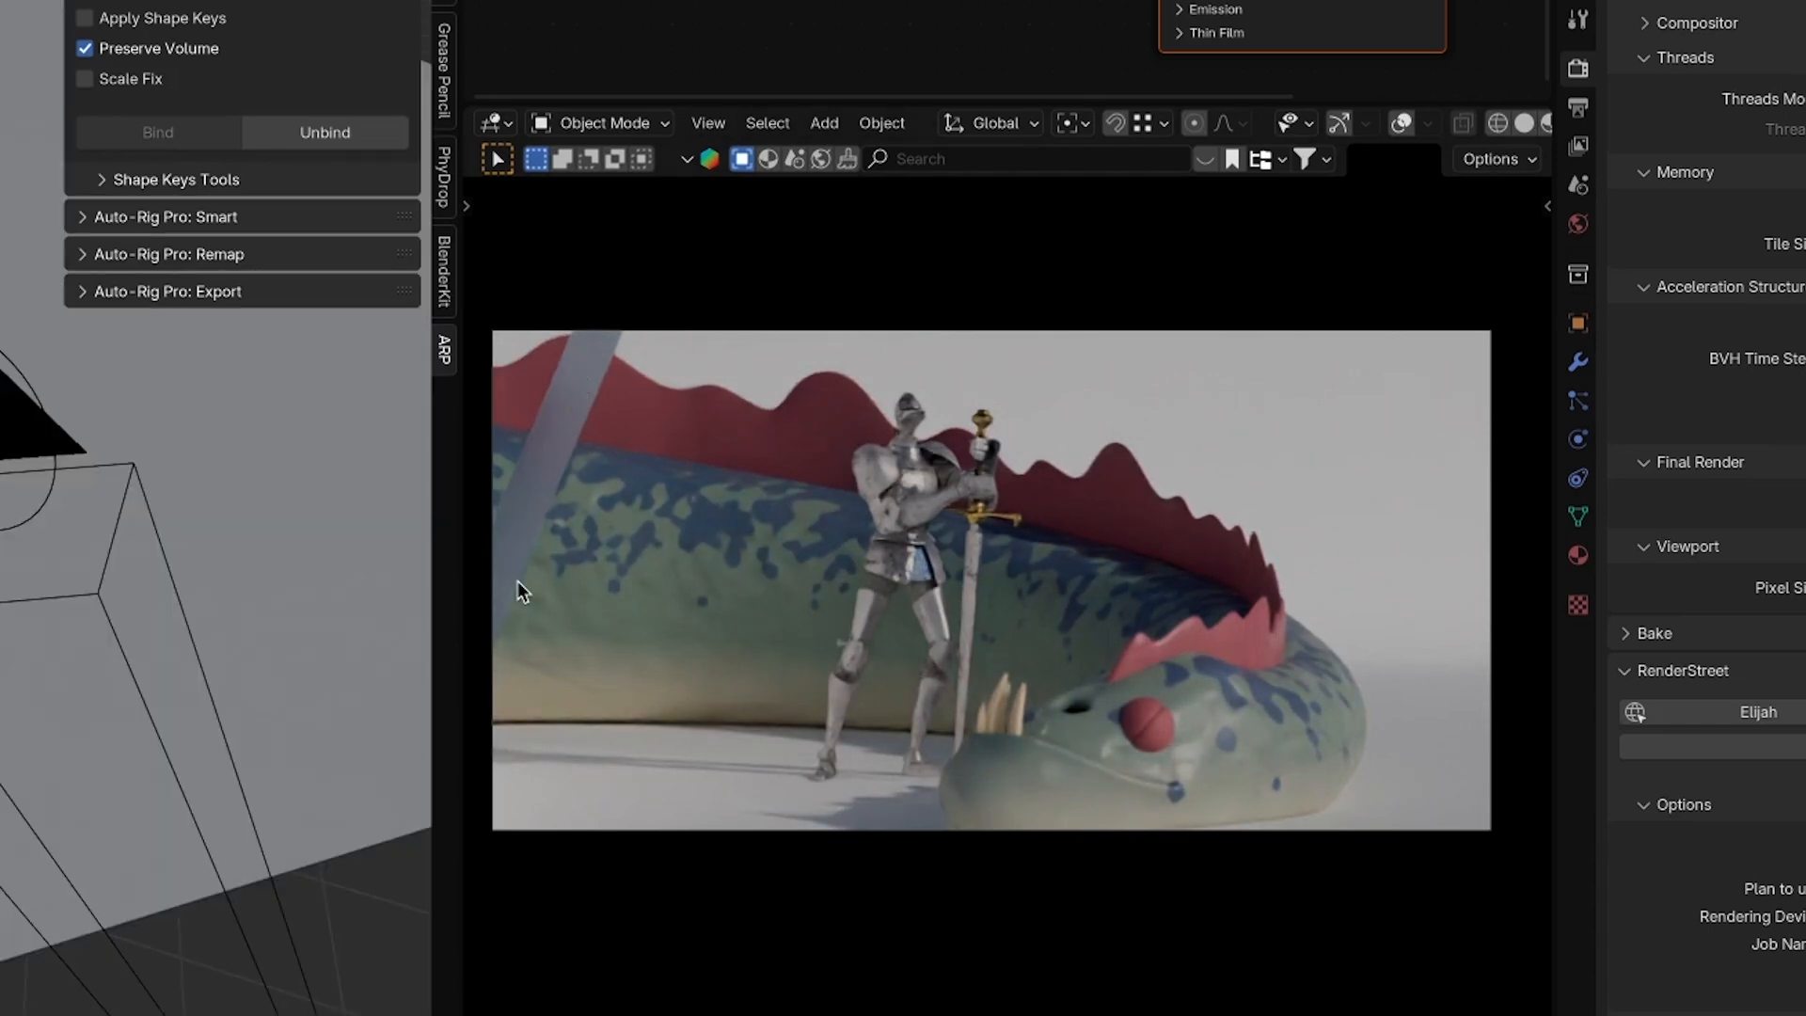
Move the bounce-card plane about 1.05 m in X, 0.61 m in Y and 0.63 m in Z, close to the knight
middle_click_drag(217, 611, 254, 602)
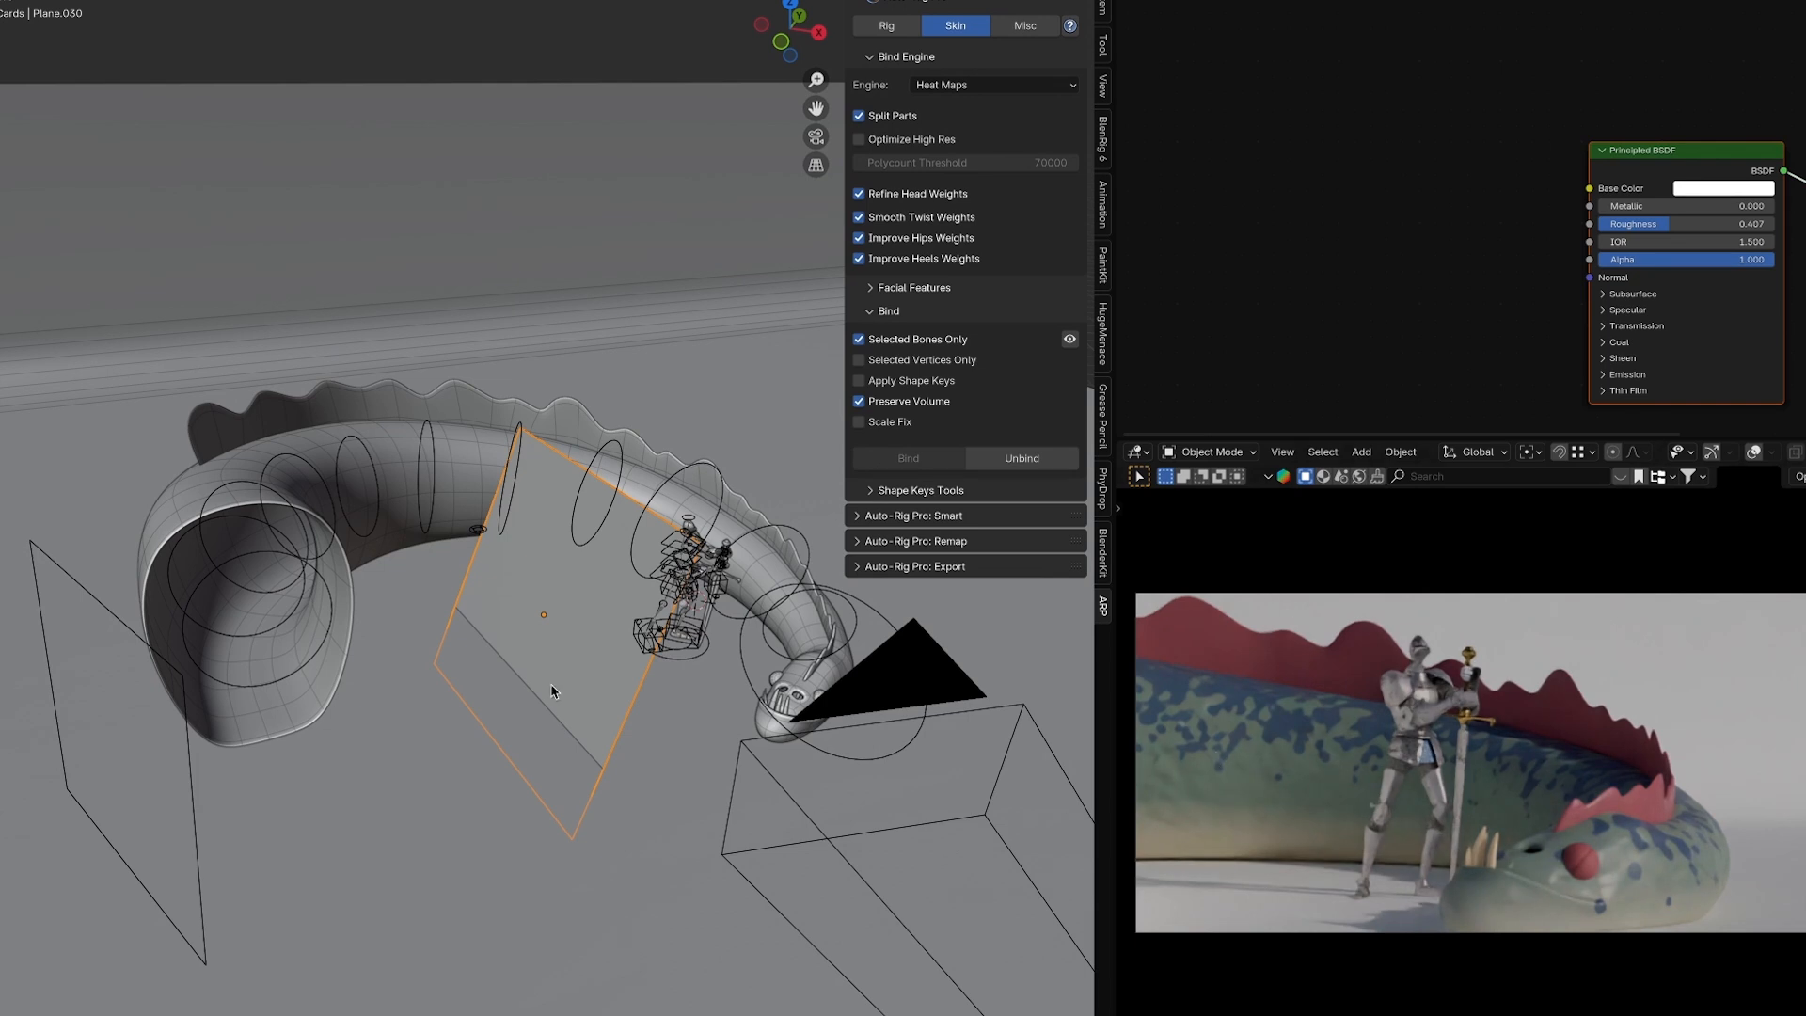
middle_click_drag(550, 691, 559, 615)
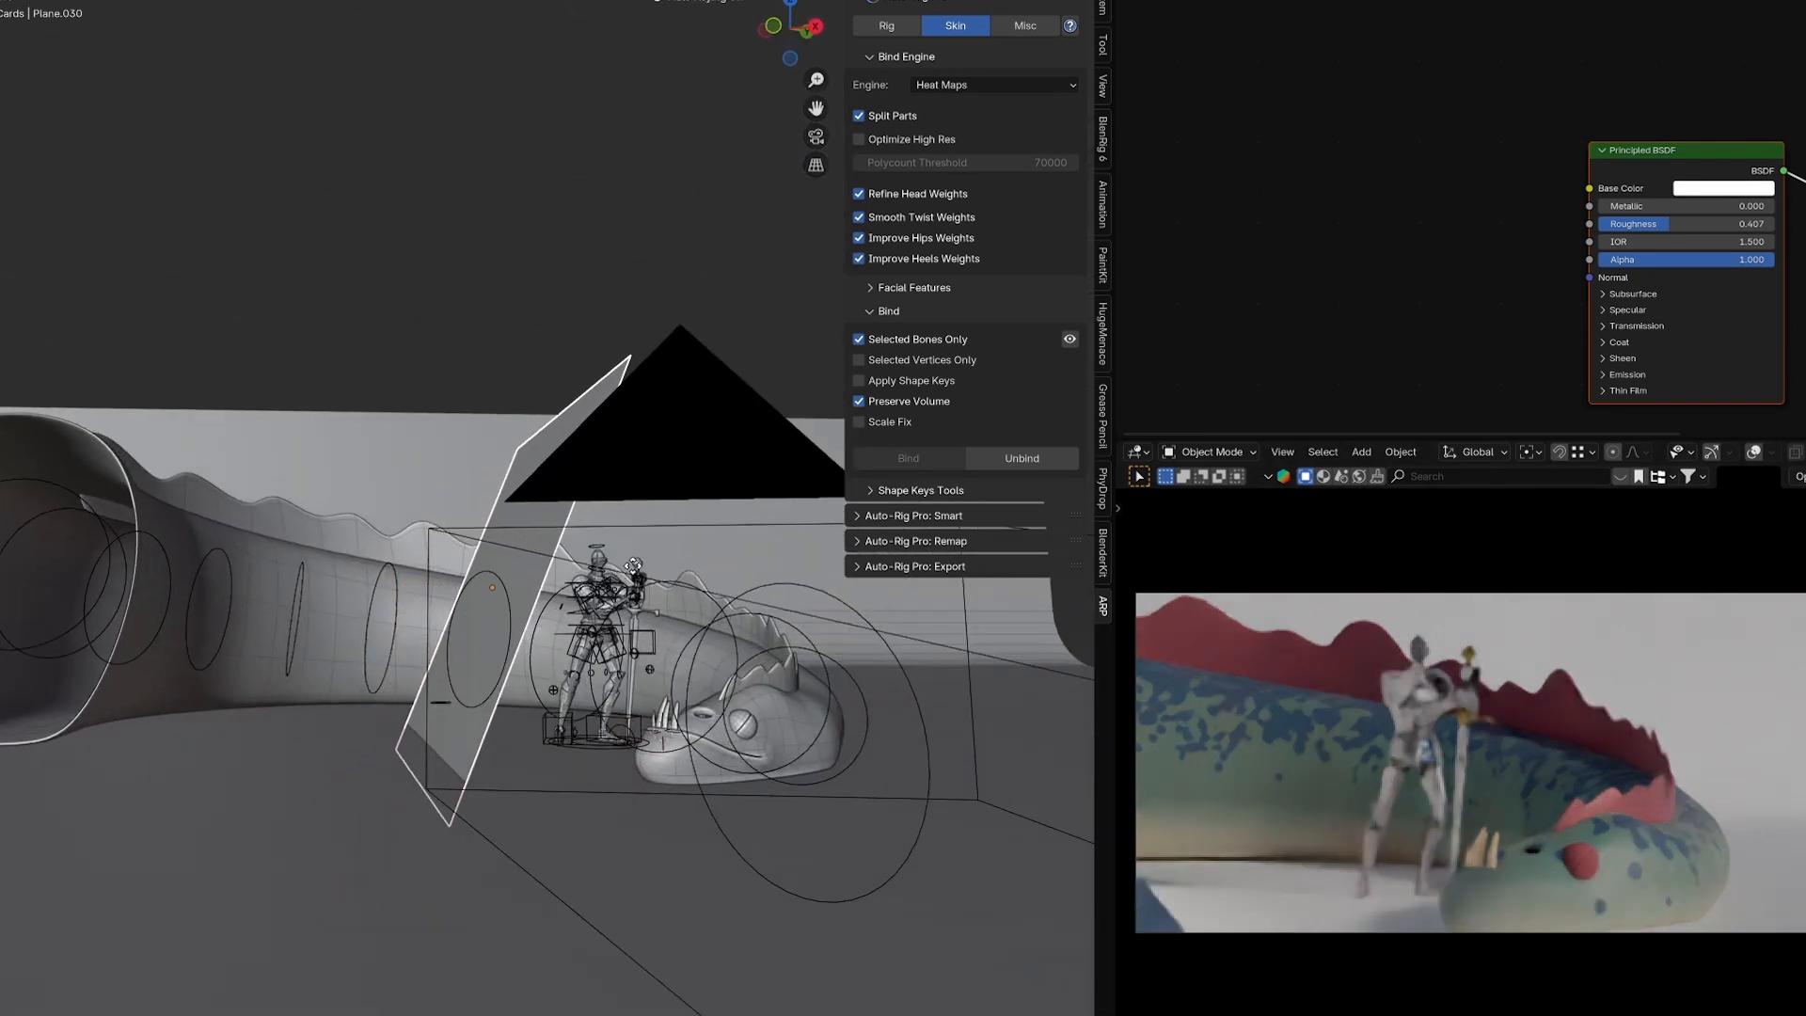
left_click(653, 568)
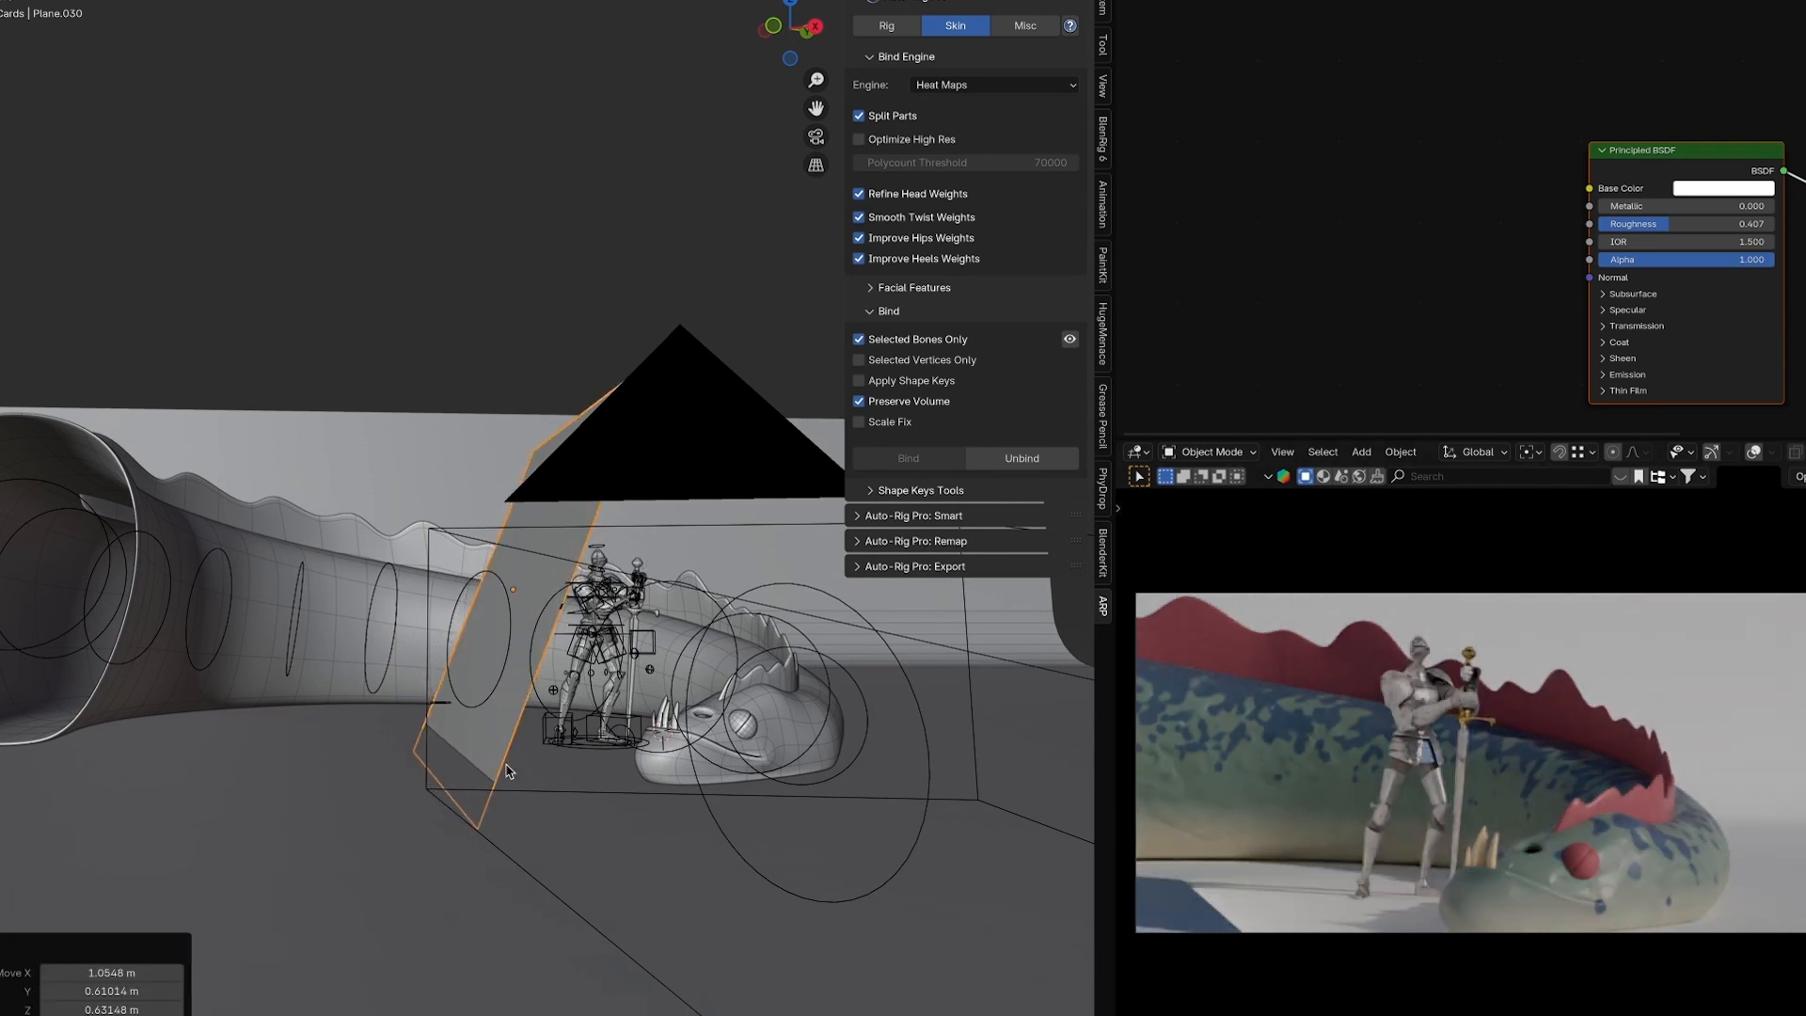
Disable Volume Scatter, Shadow, Transmission and Camera in the bounce-card plane's ray visibility settings
scroll(1455, 810, "up", 6)
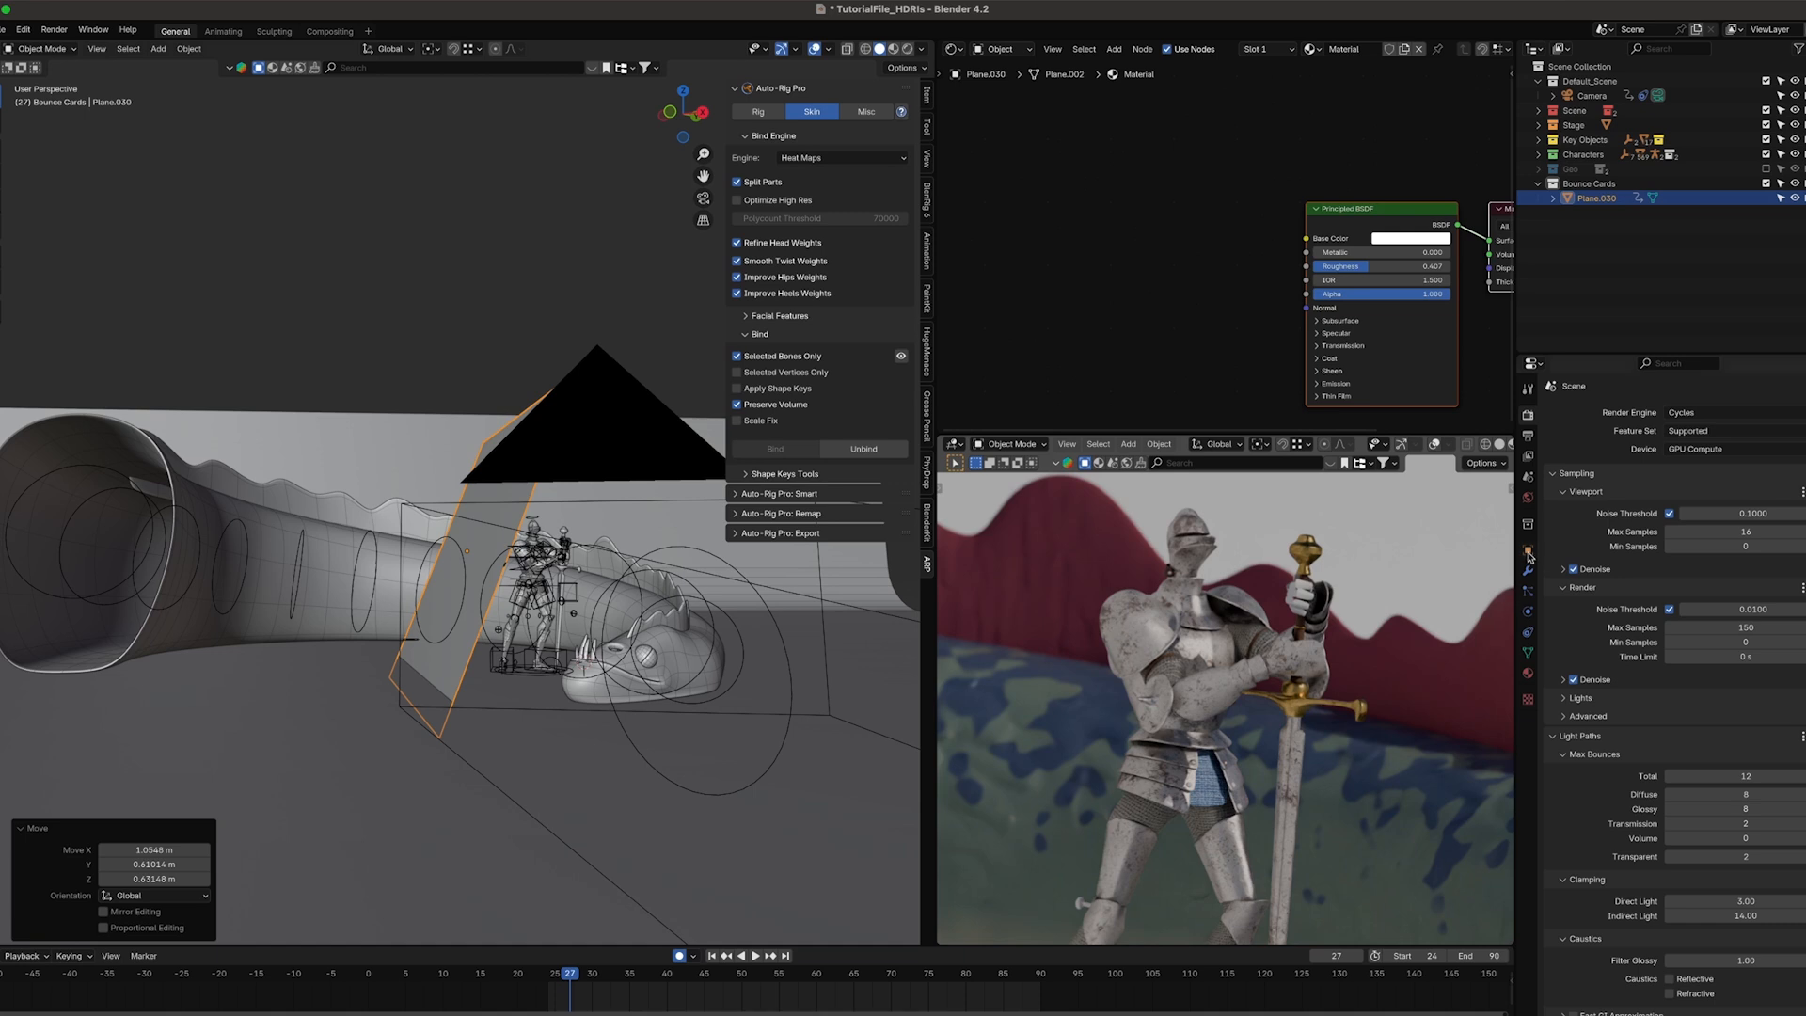
left_click(1529, 552)
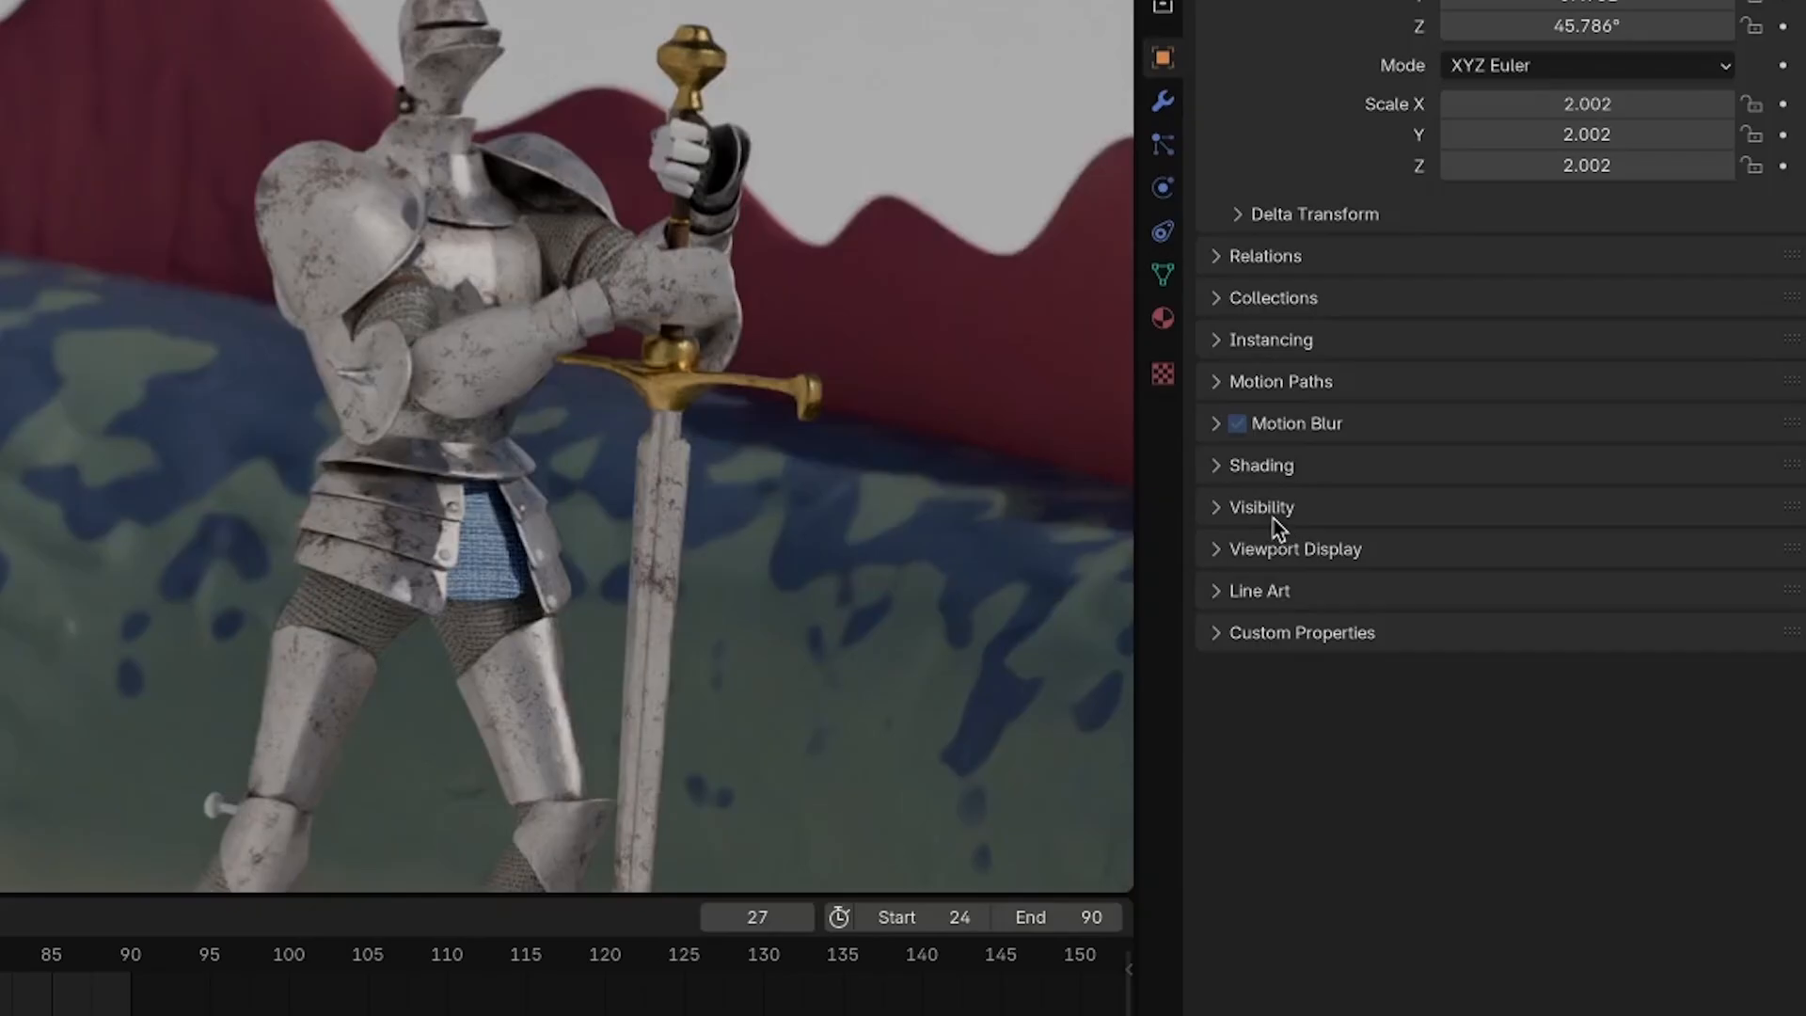
left_click(1250, 509)
scroll(1249, 512, "down", 5)
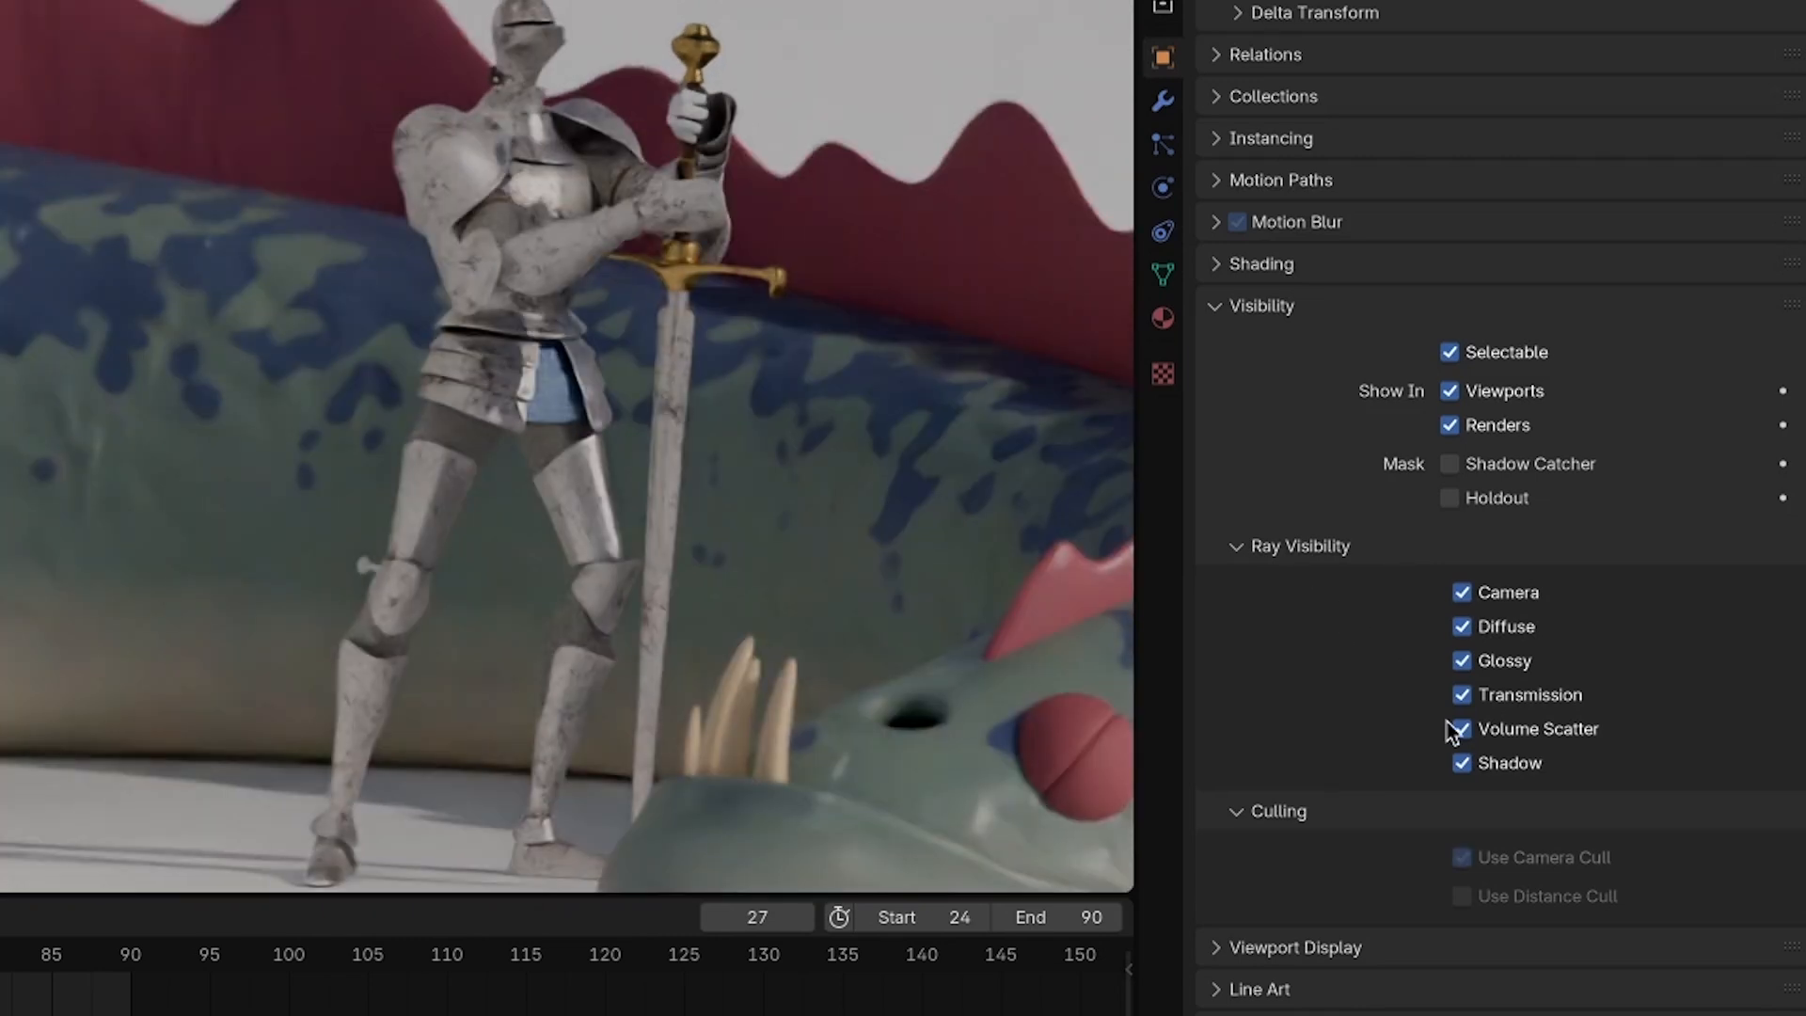
left_click(1462, 730)
left_click(1462, 764)
left_click(1462, 695)
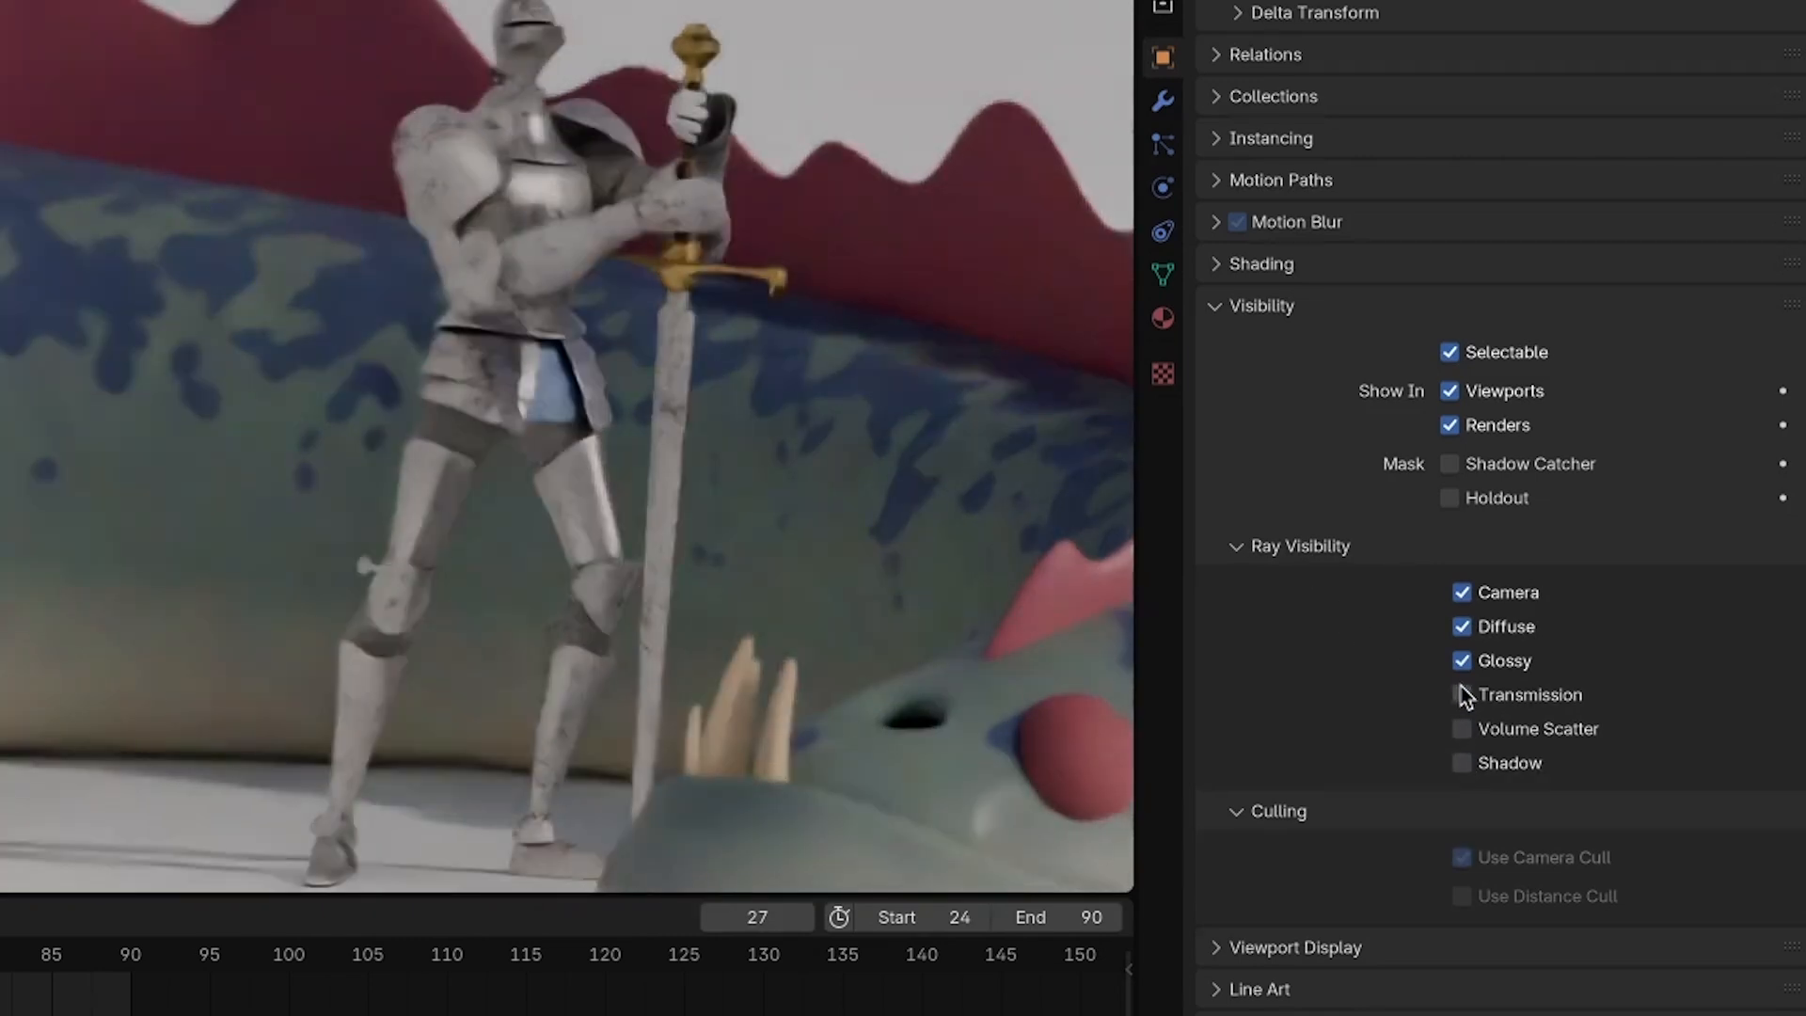
left_click(1461, 593)
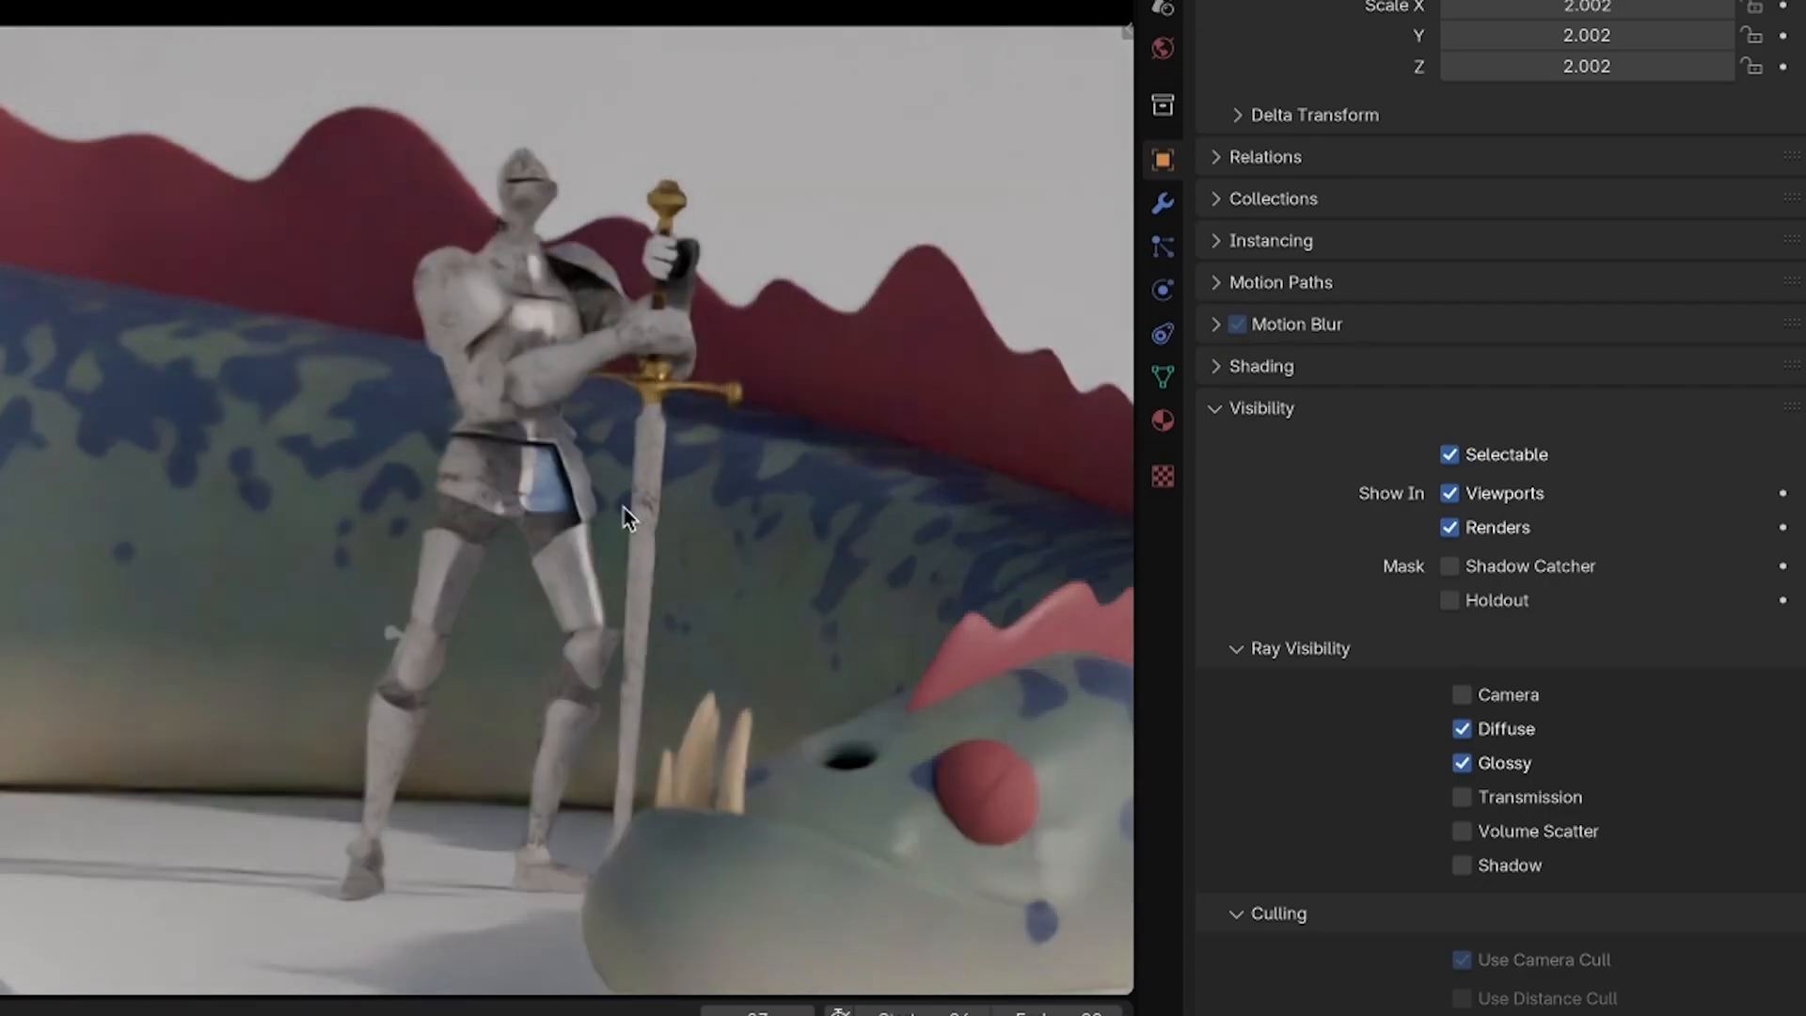
Toggle the plane's Diffuse and Glossy ray visibility to compare their effect on the knight's armor
left_click(1497, 733)
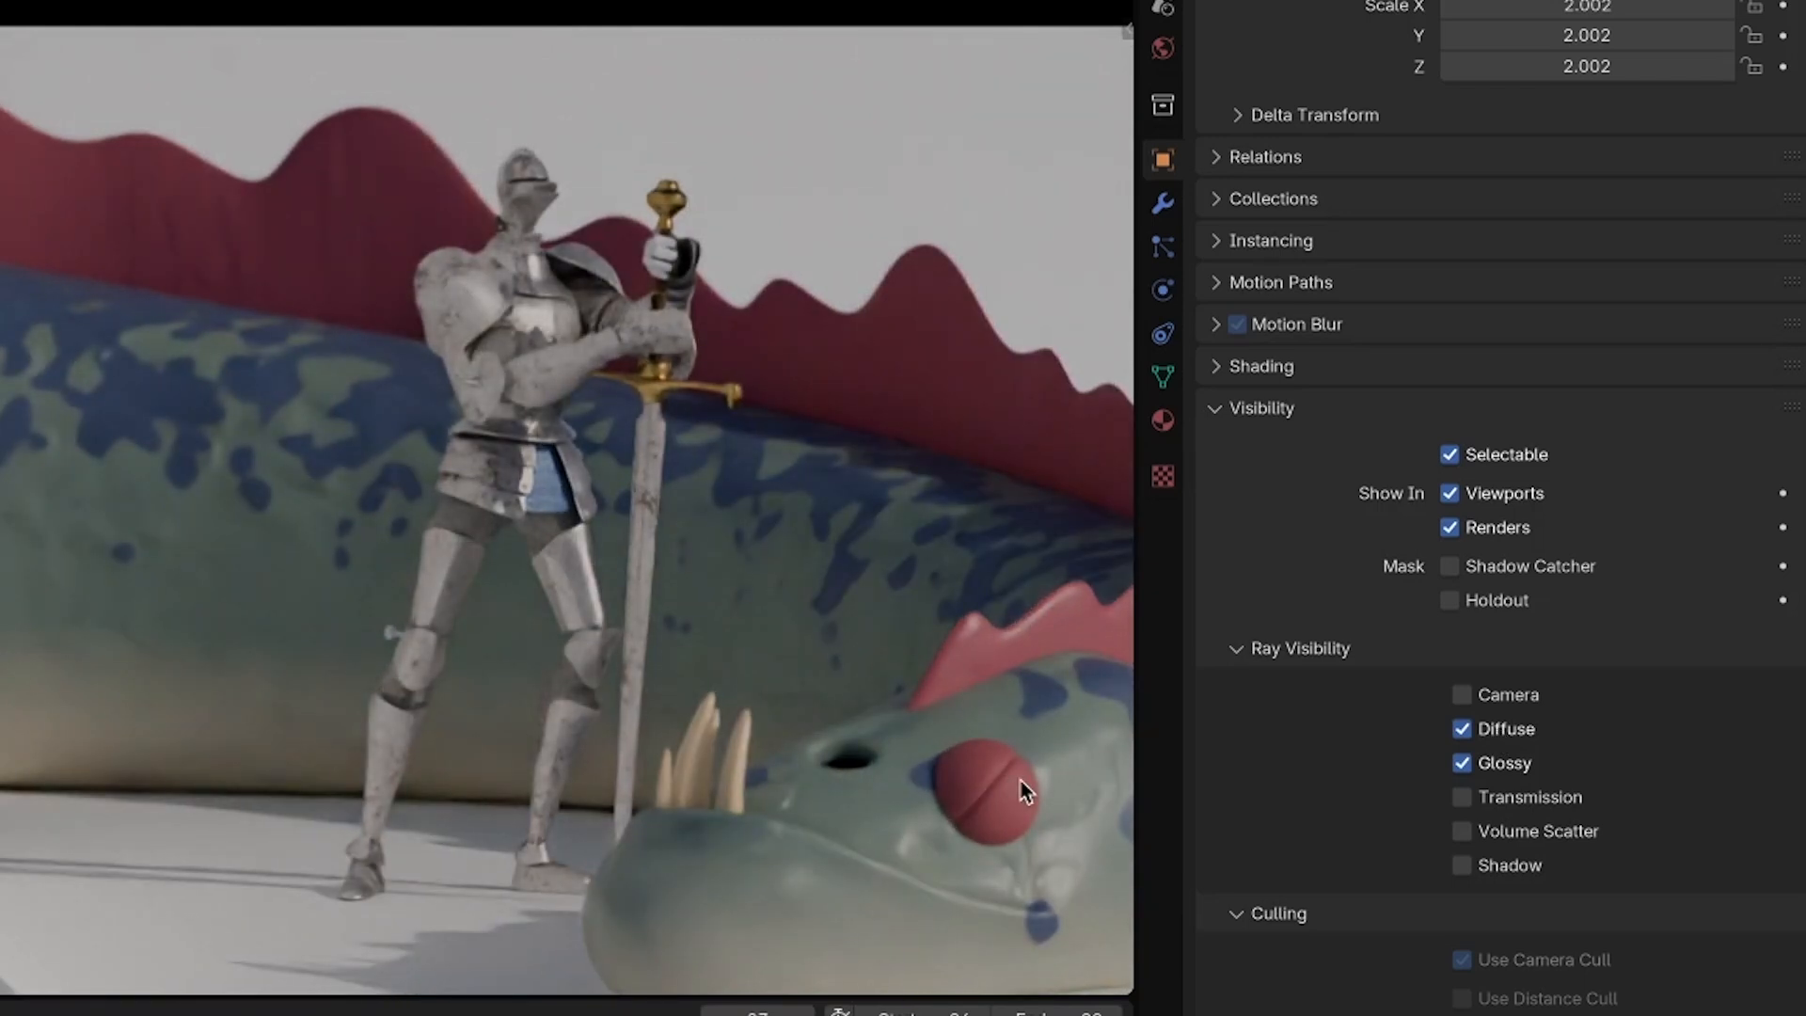
left_click(1463, 763)
left_click(1464, 764)
key("shift+alt+z")
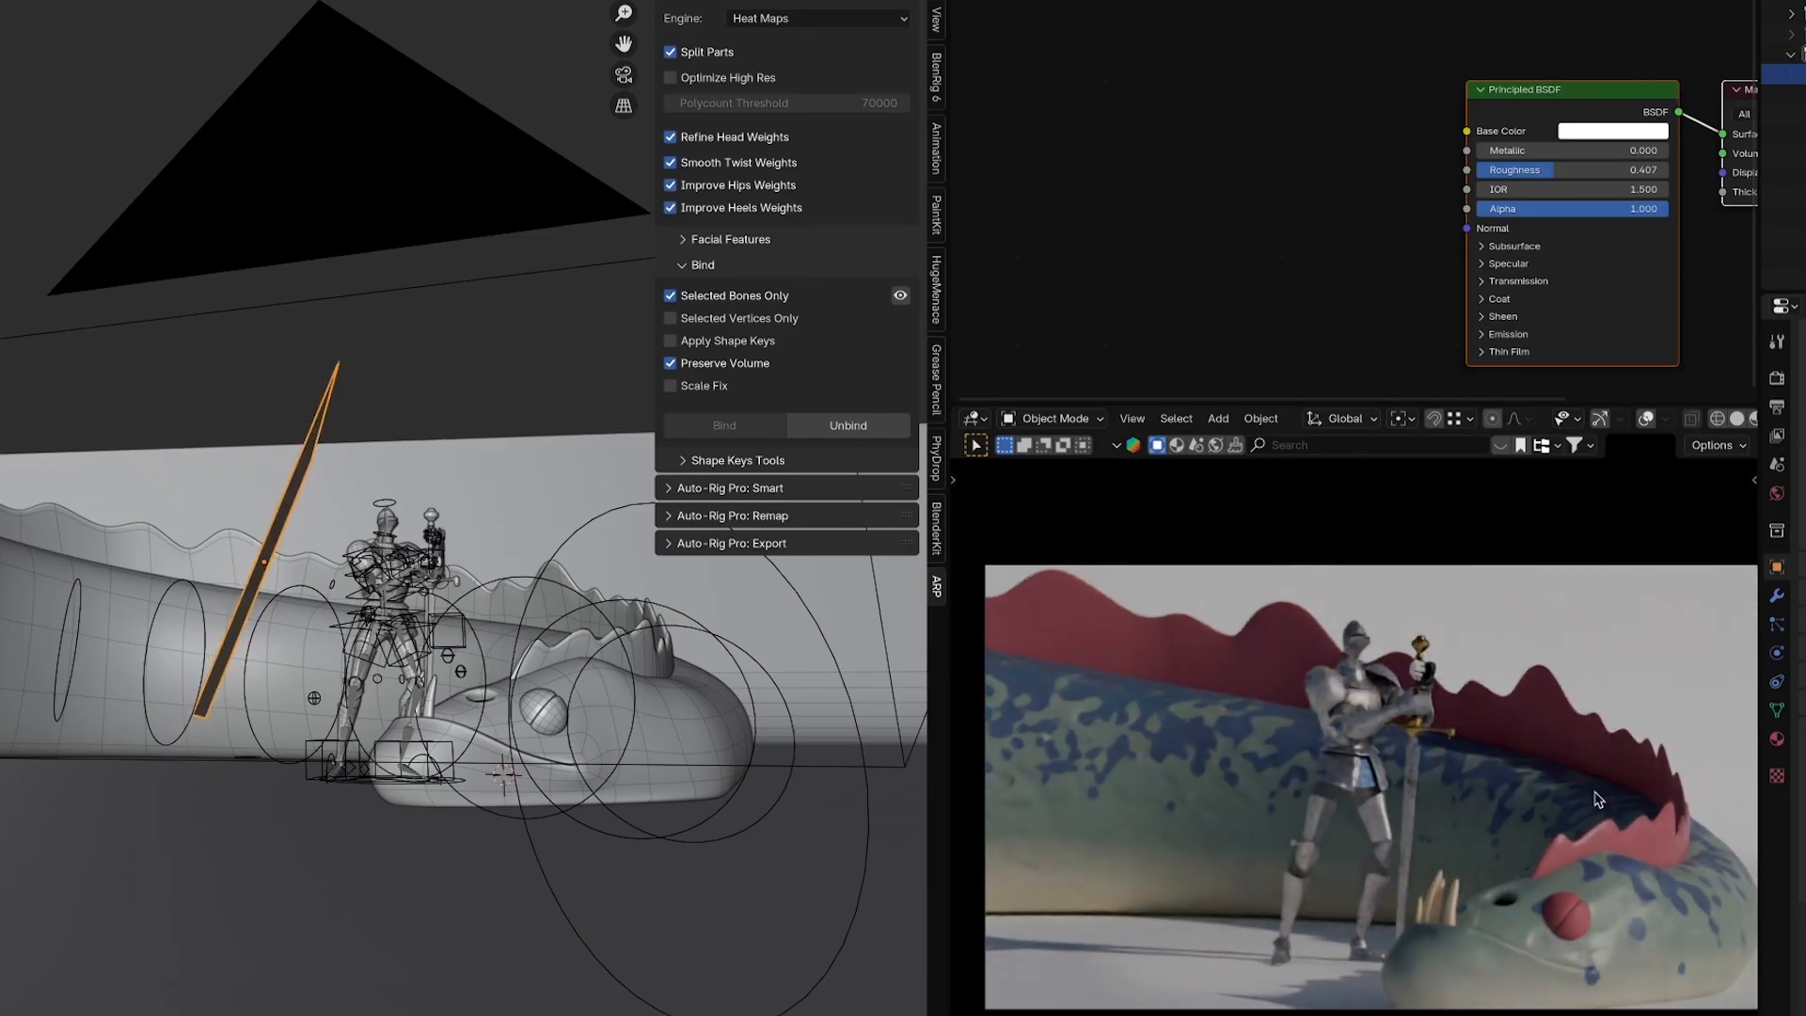
Stretch the bounce-card plane along the Y axis beside the knight
scroll(387, 553, "down", 3)
middle_click_drag(388, 552, 513, 658)
key("s")
key("y")
left_click(446, 517)
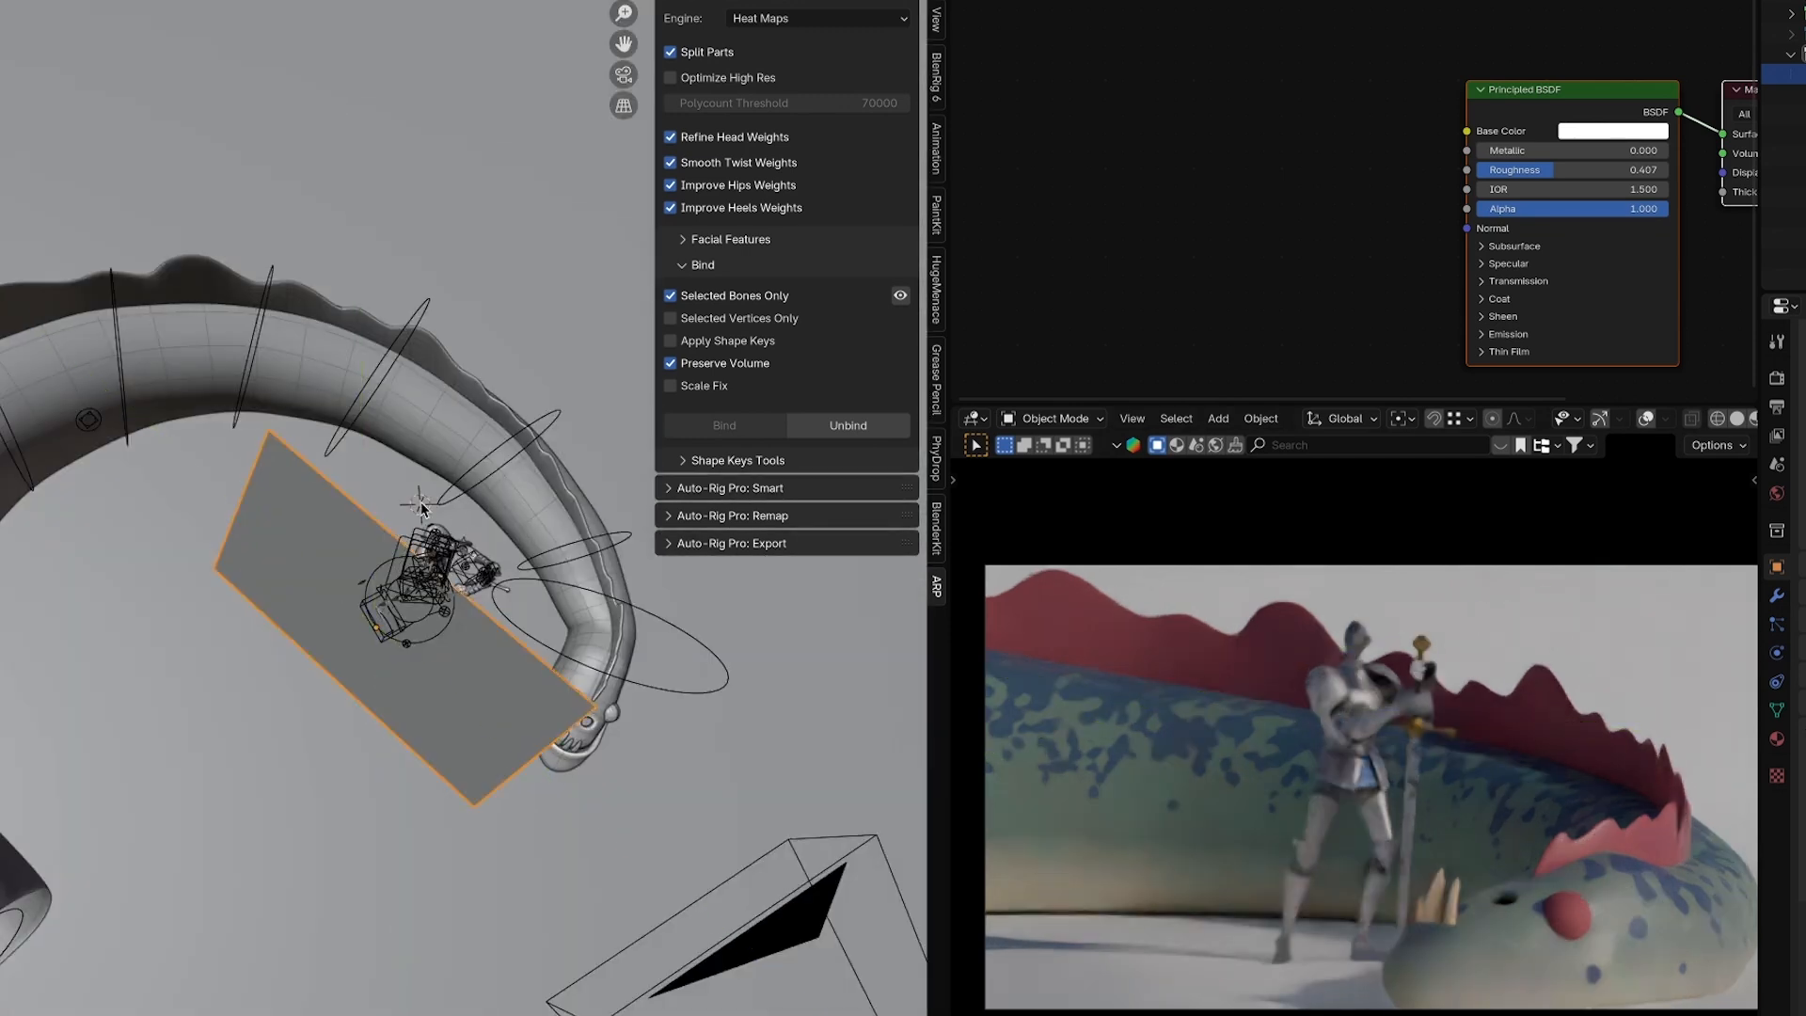